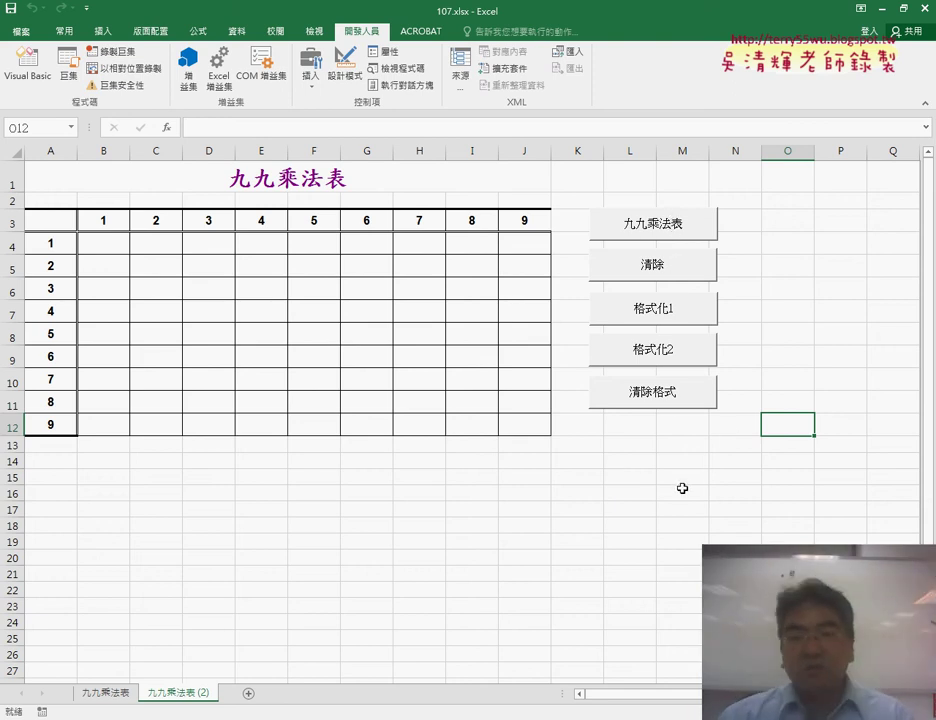
- Run the fill and clear macros in turn, leaving the table filled from 1x1=1 to 9x9=81
left_click(673, 235)
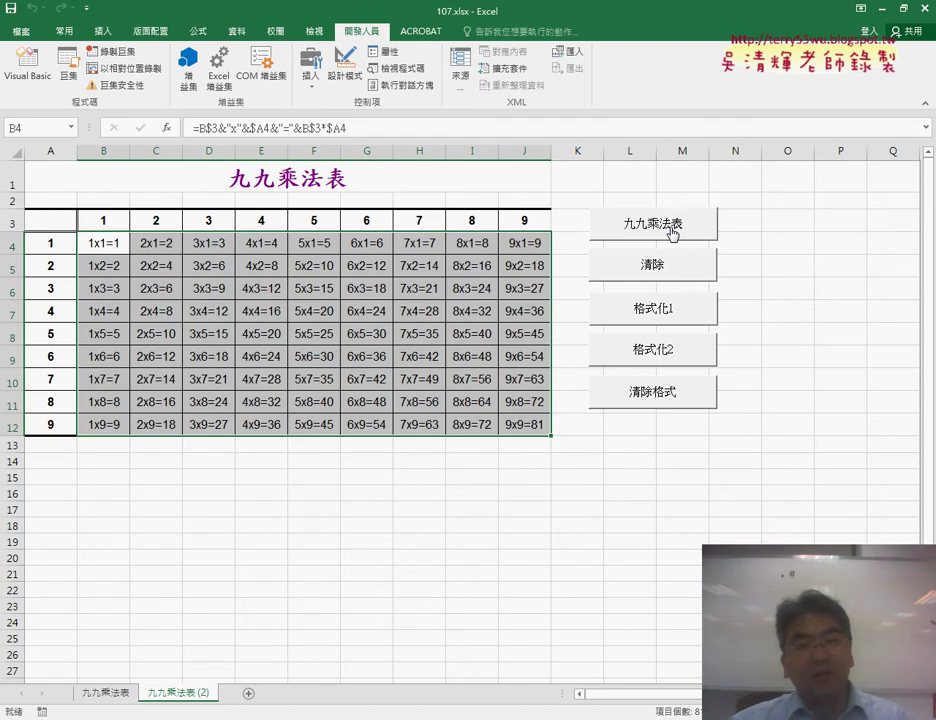
left_click(678, 275)
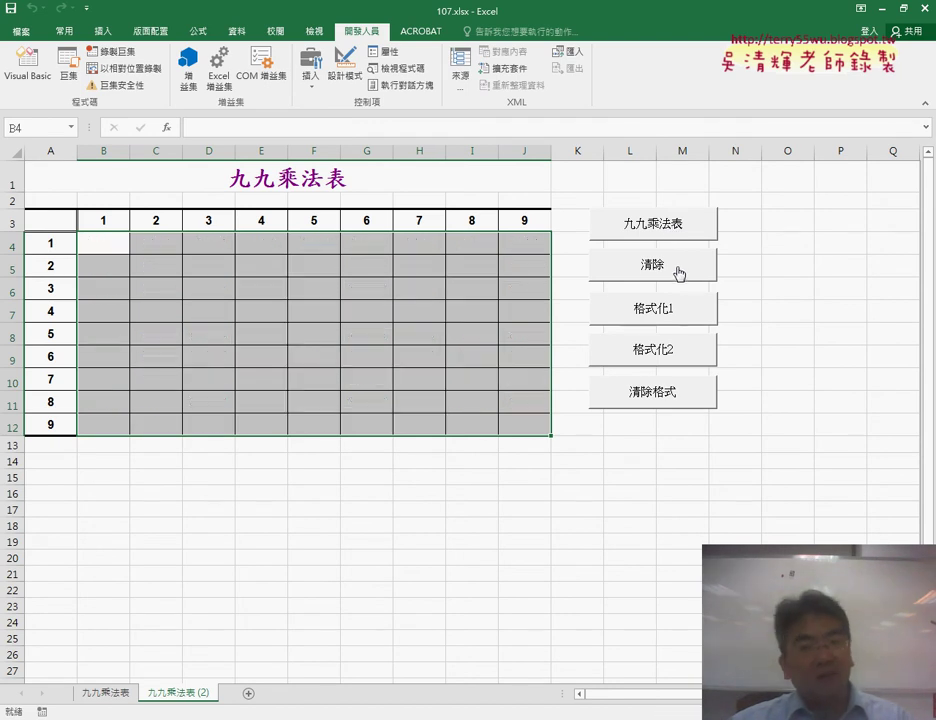
left_click(675, 233)
left_click(706, 270)
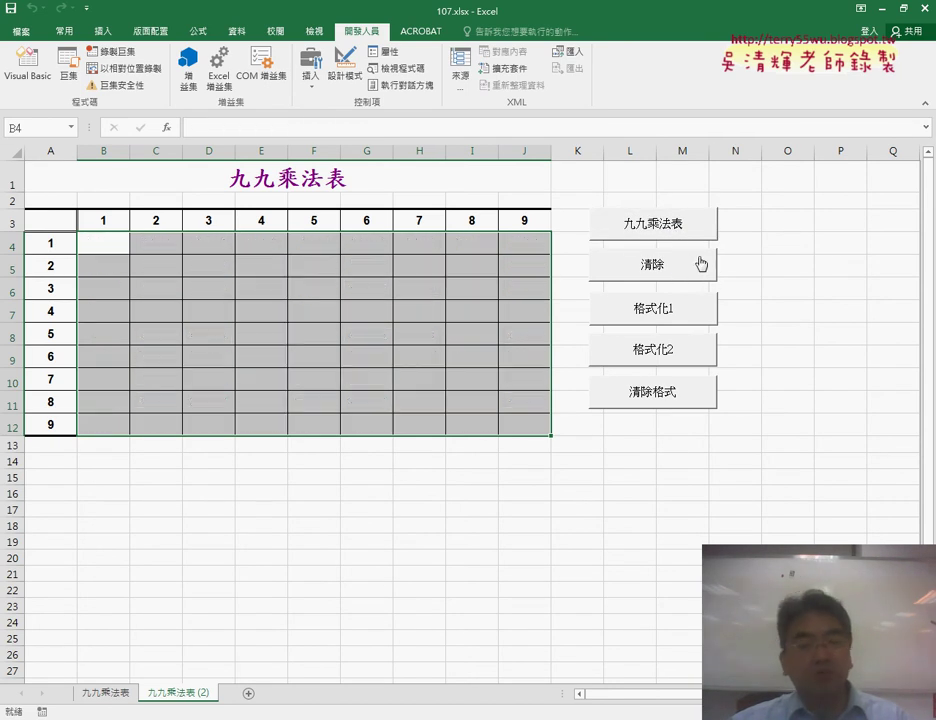
left_click(602, 233)
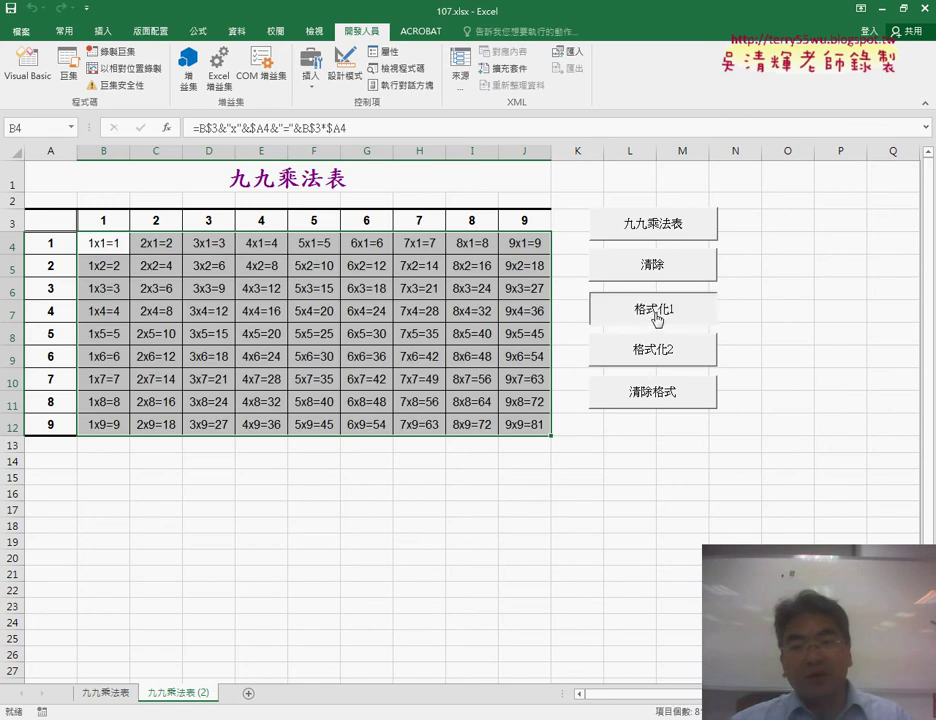
- Apply both diagonal highlight formats twice, then clear the highlight colours from the table
left_click(655, 320)
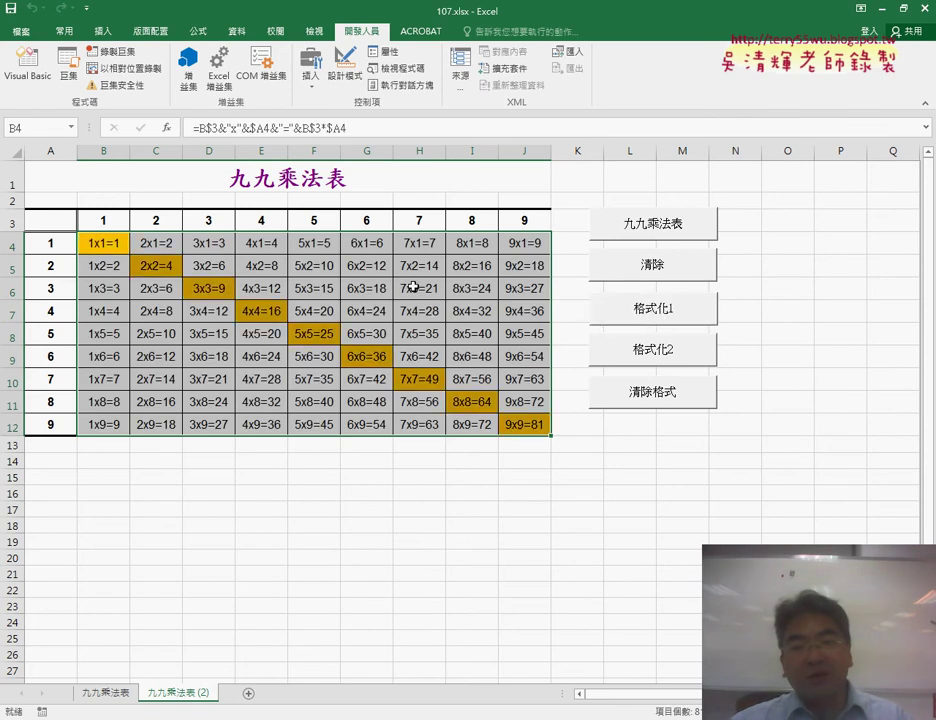
left_click(661, 352)
left_click(656, 396)
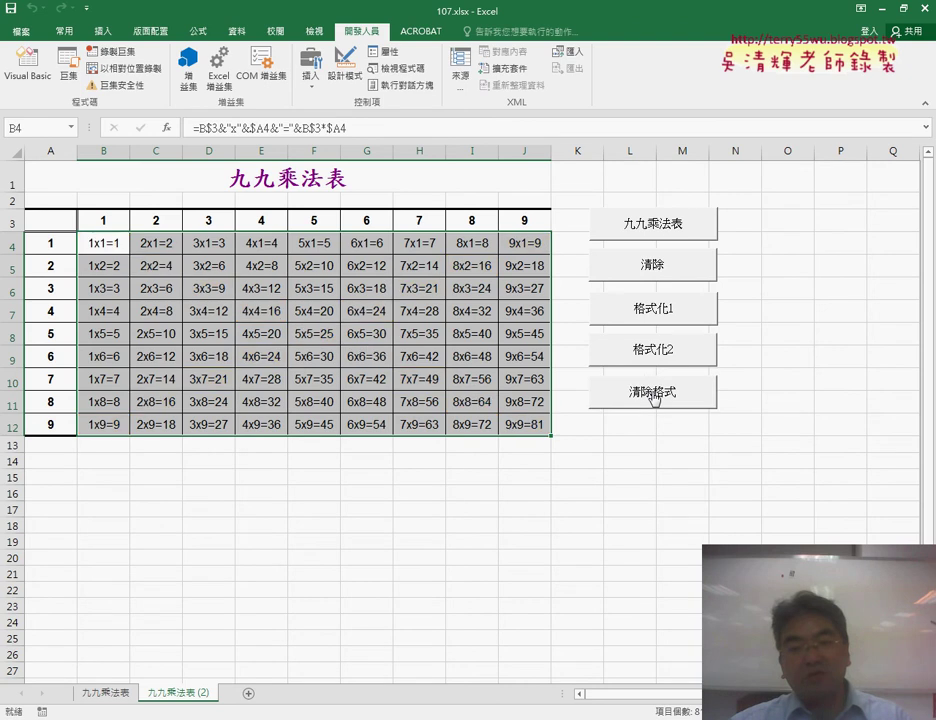
left_click(660, 312)
left_click(662, 352)
left_click(658, 392)
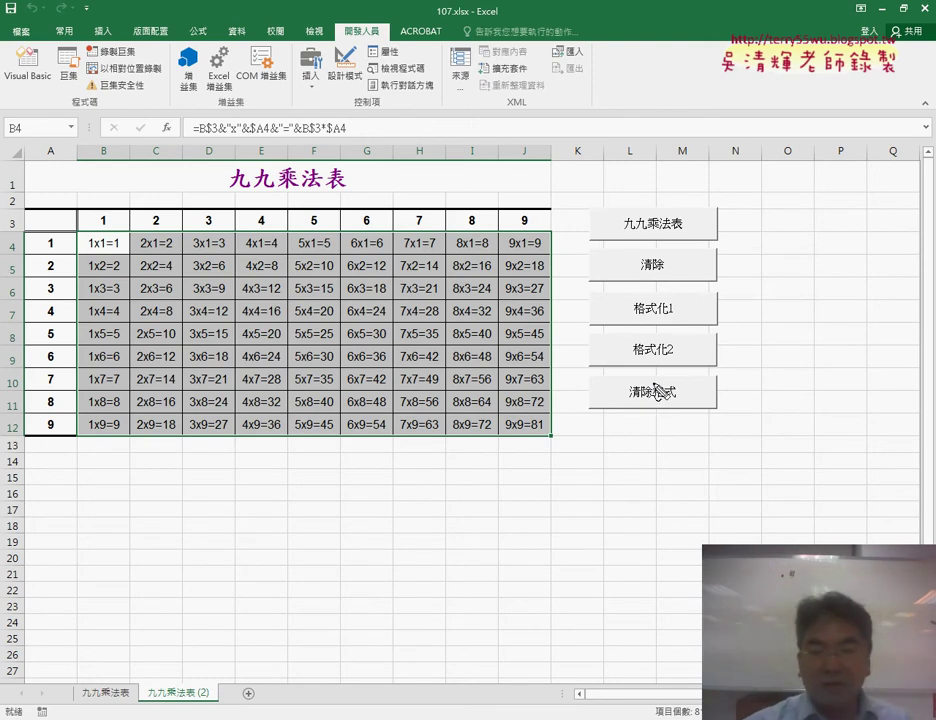
left_click_drag(655, 434, 658, 448)
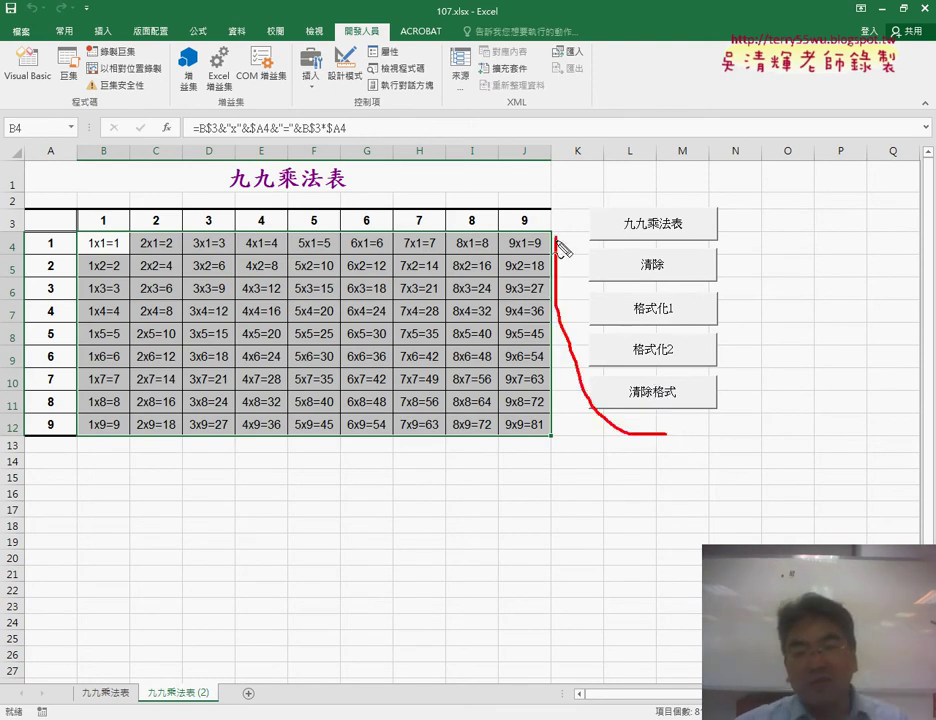
left_click_drag(546, 519, 628, 433)
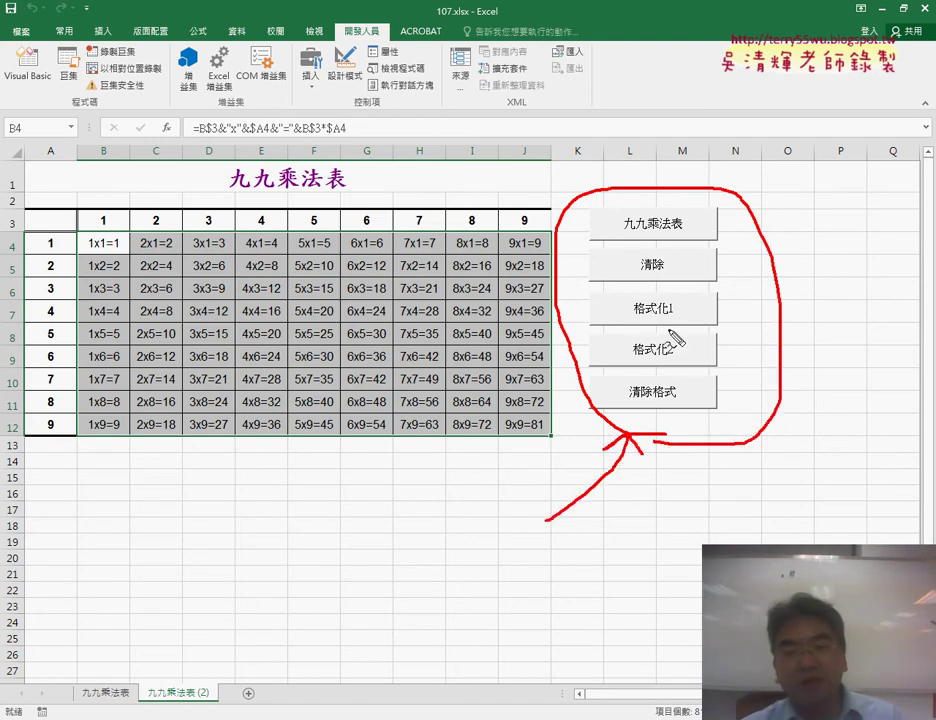
key("Escape")
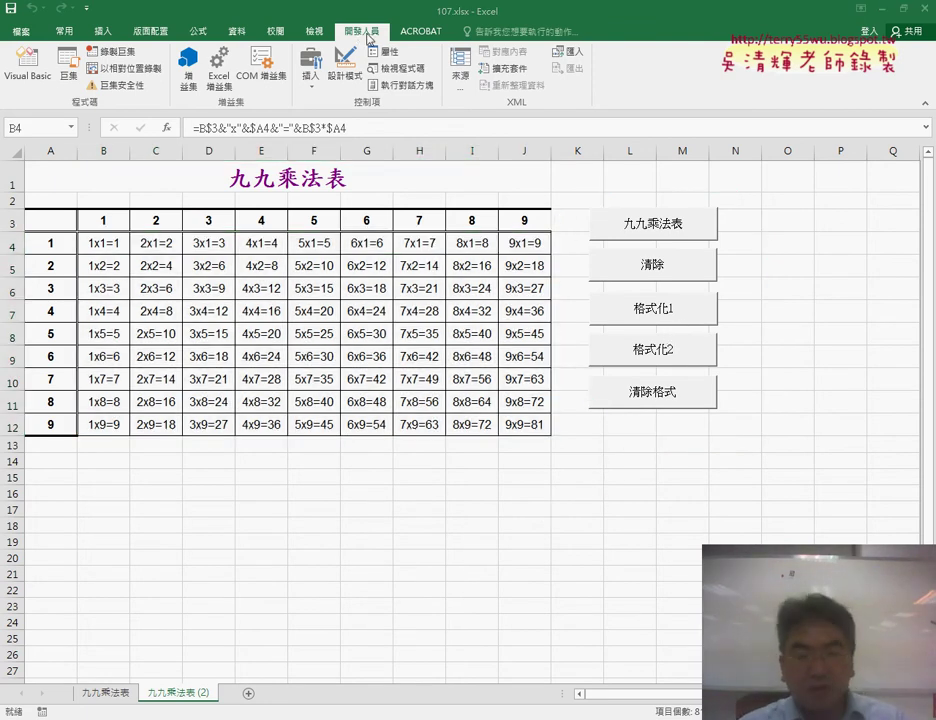
left_click_drag(85, 45, 133, 73)
left_click_drag(372, 50, 168, 80)
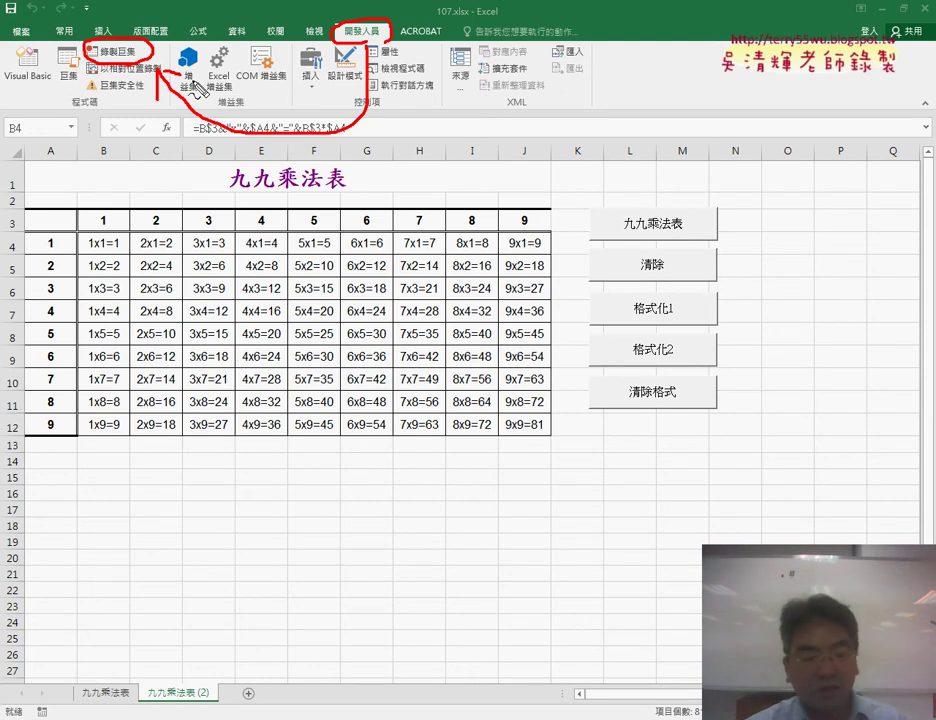
key("Escape")
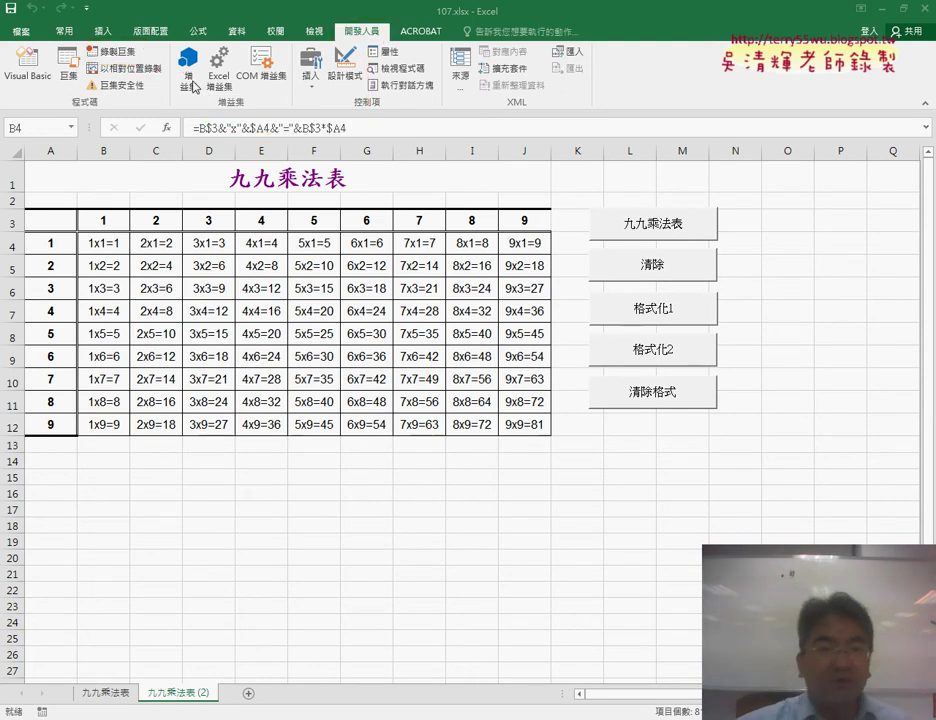
- Hide the 開發人員 (Developer) tab through Options > Customize Ribbon
key("ctrl+shift+End")
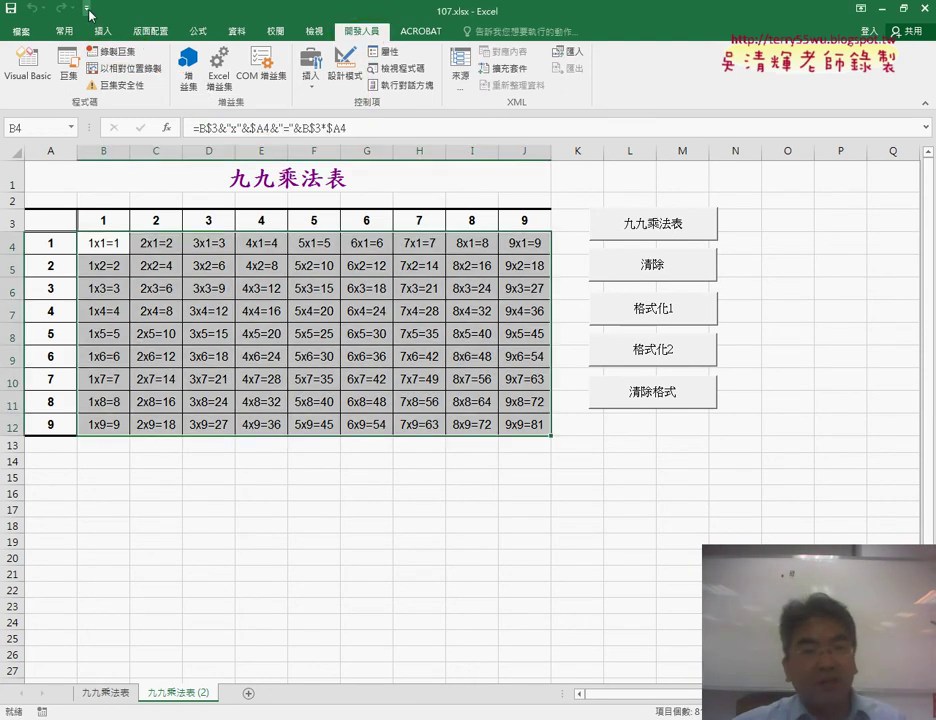
left_click(86, 7)
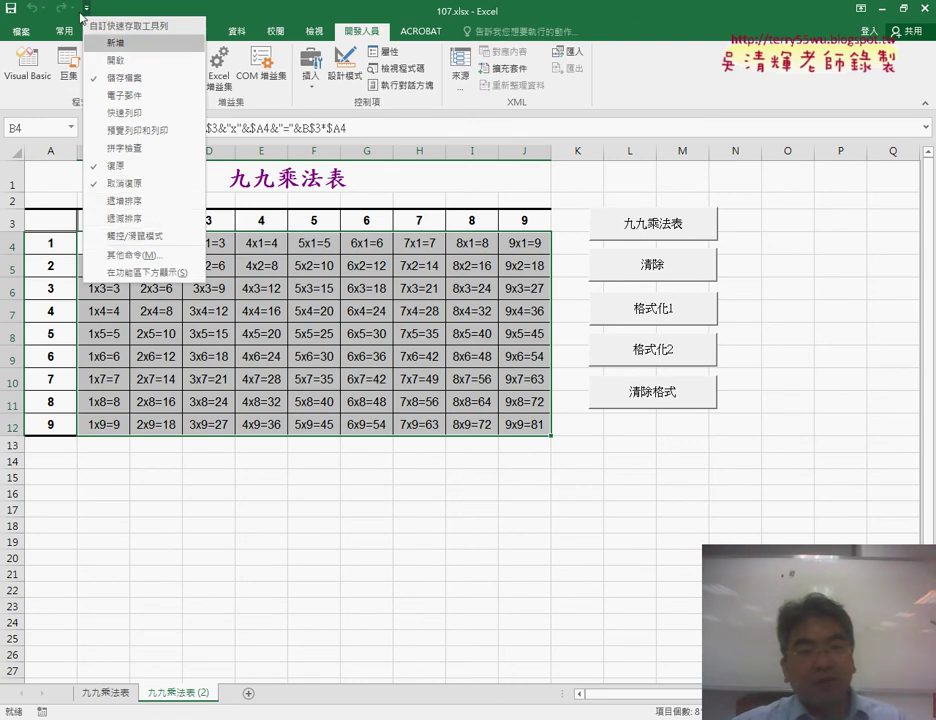
left_click(141, 256)
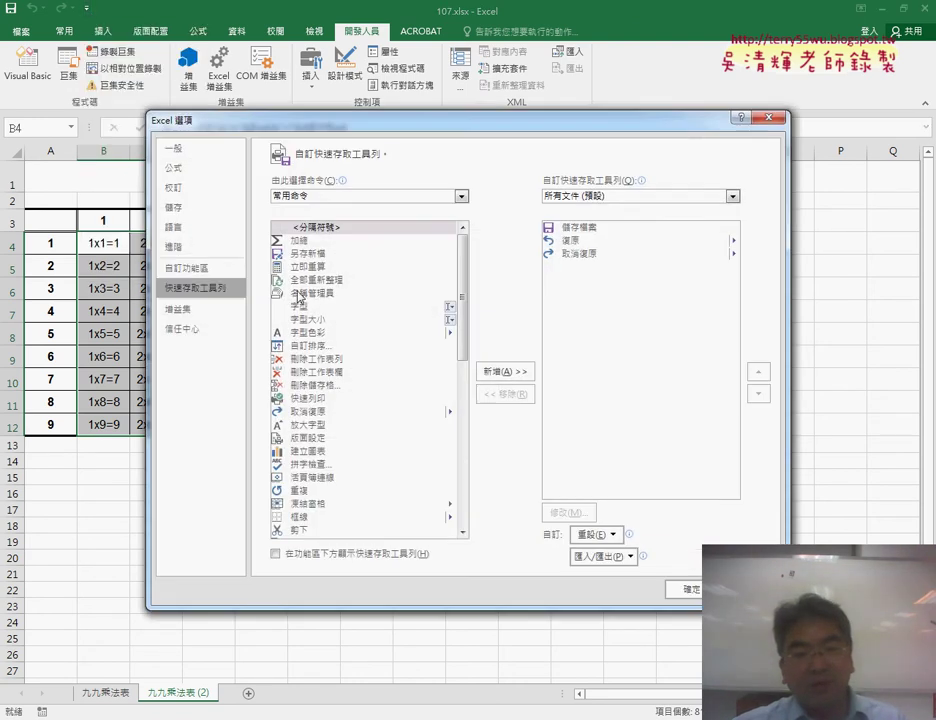
left_click(199, 270)
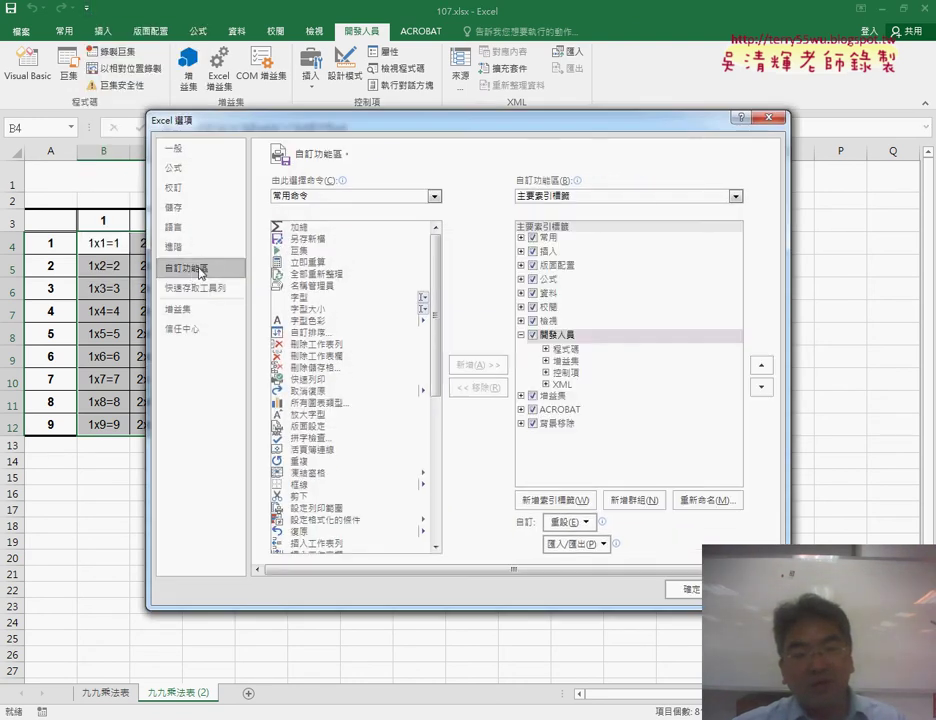
left_click(533, 336)
left_click(680, 589)
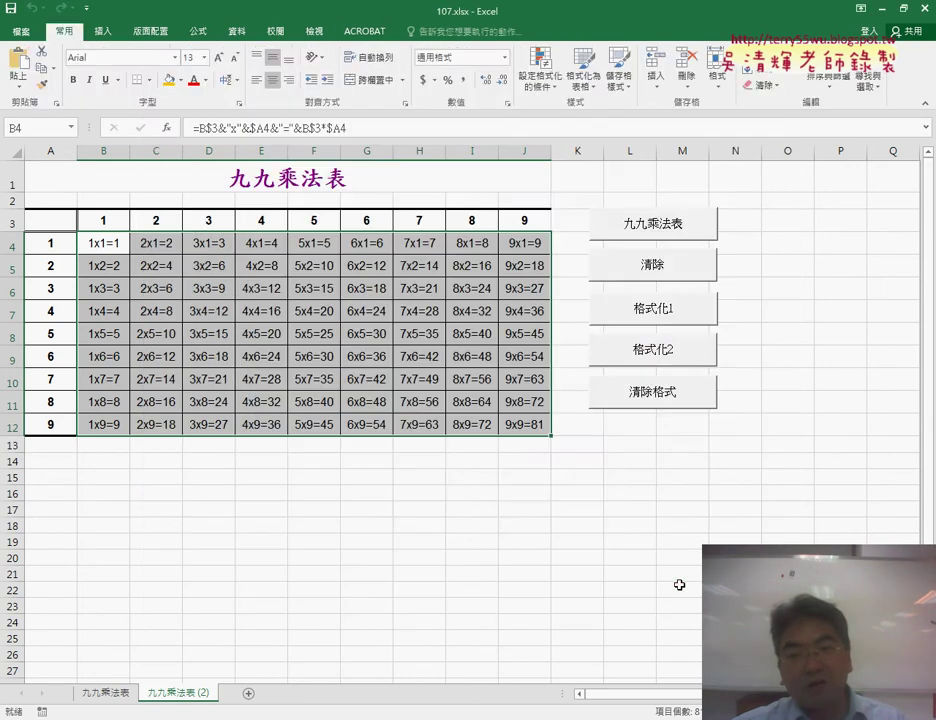
- Re-enable the 開發人員 tab in Customize Ribbon and display its macro commands
left_click(88, 9)
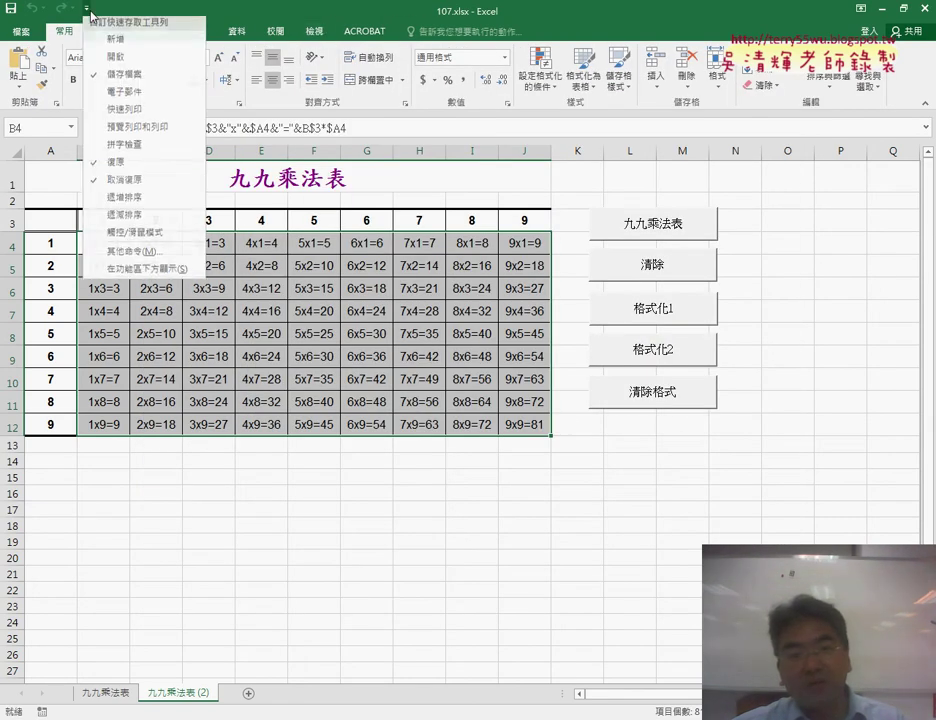
left_click(136, 262)
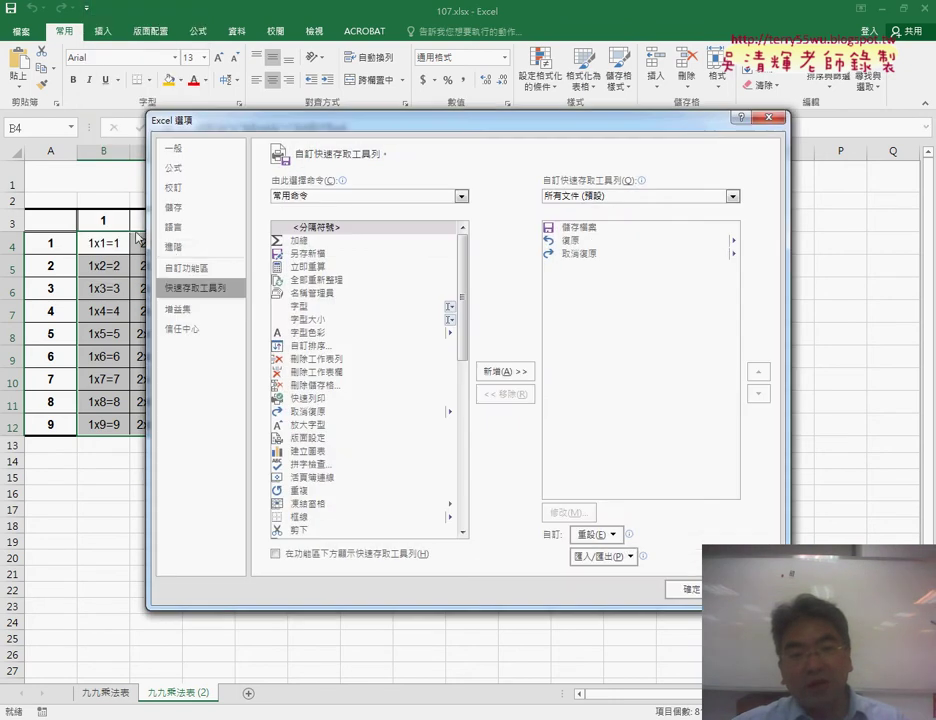
left_click(190, 268)
left_click(532, 417)
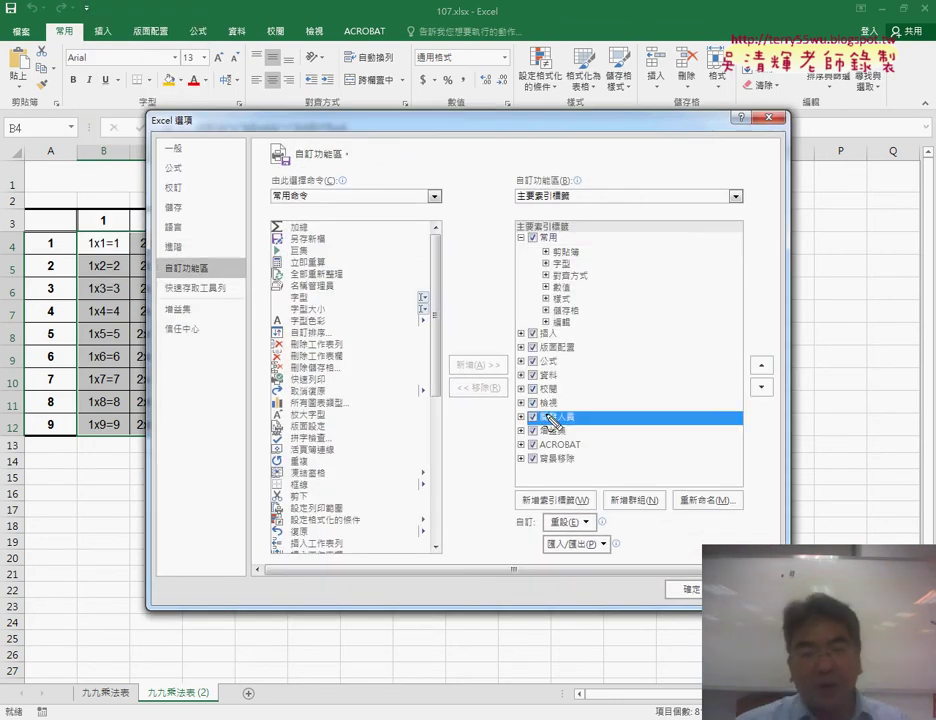
left_click_drag(565, 404, 598, 418)
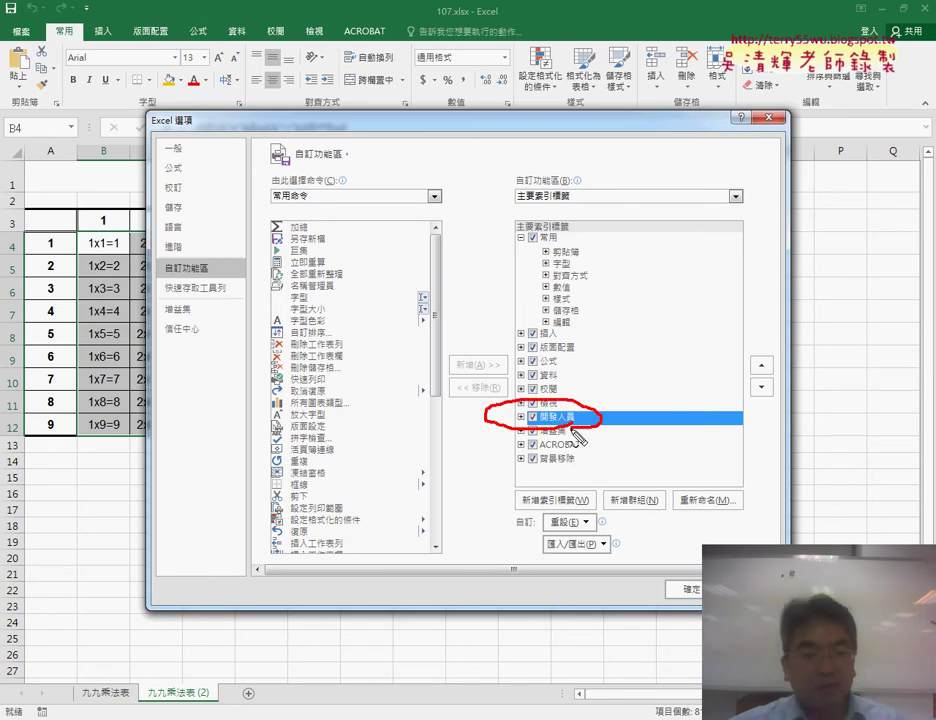
key("Escape")
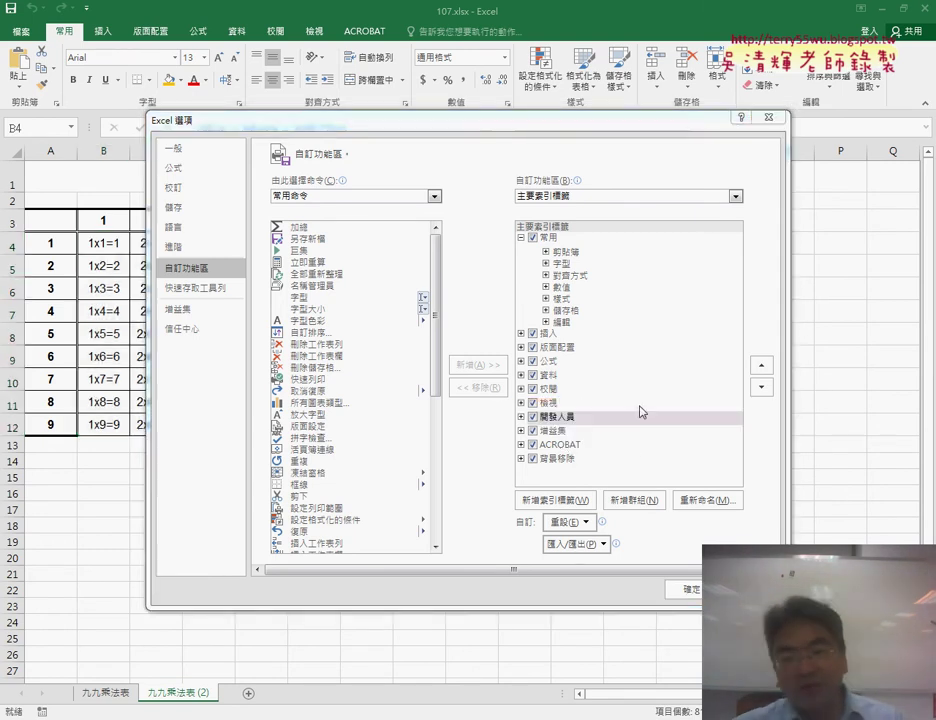
left_click(692, 588)
left_click(362, 31)
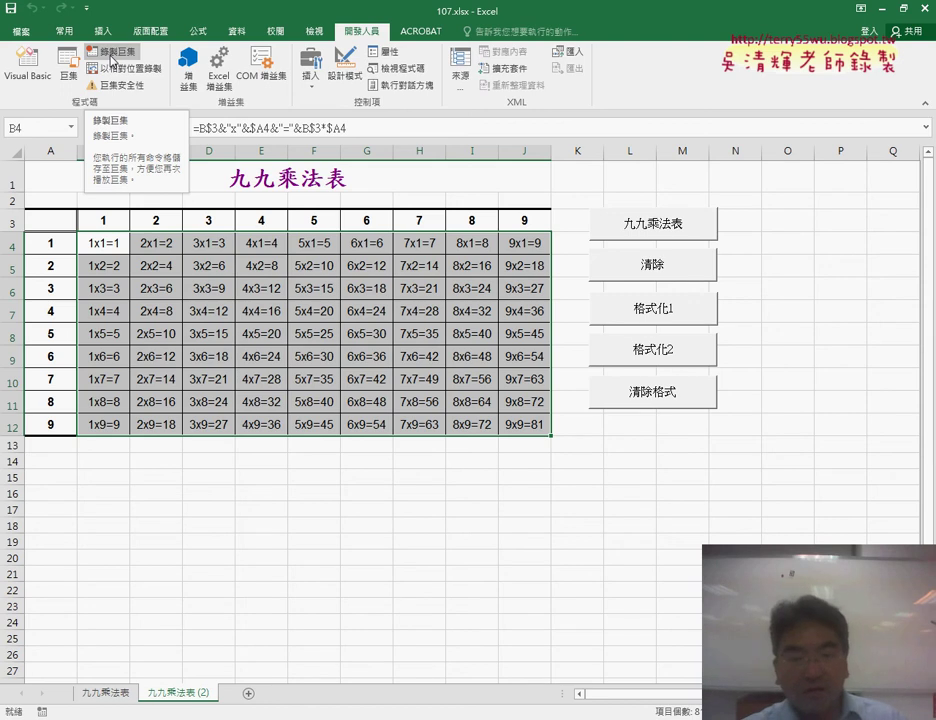
key("ctrl+Page_Up")
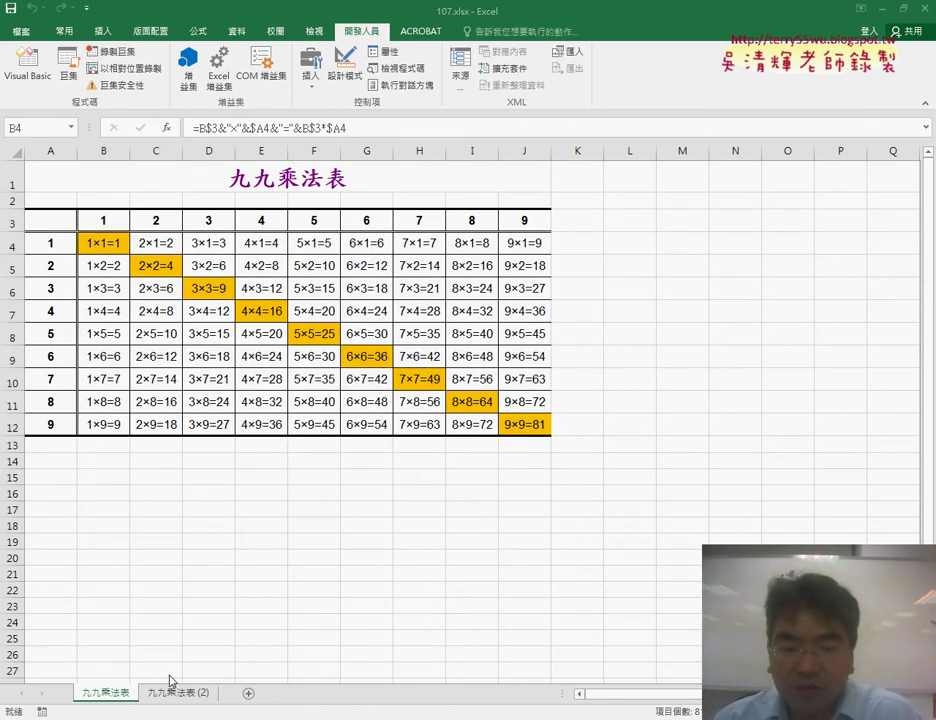
left_click(172, 691)
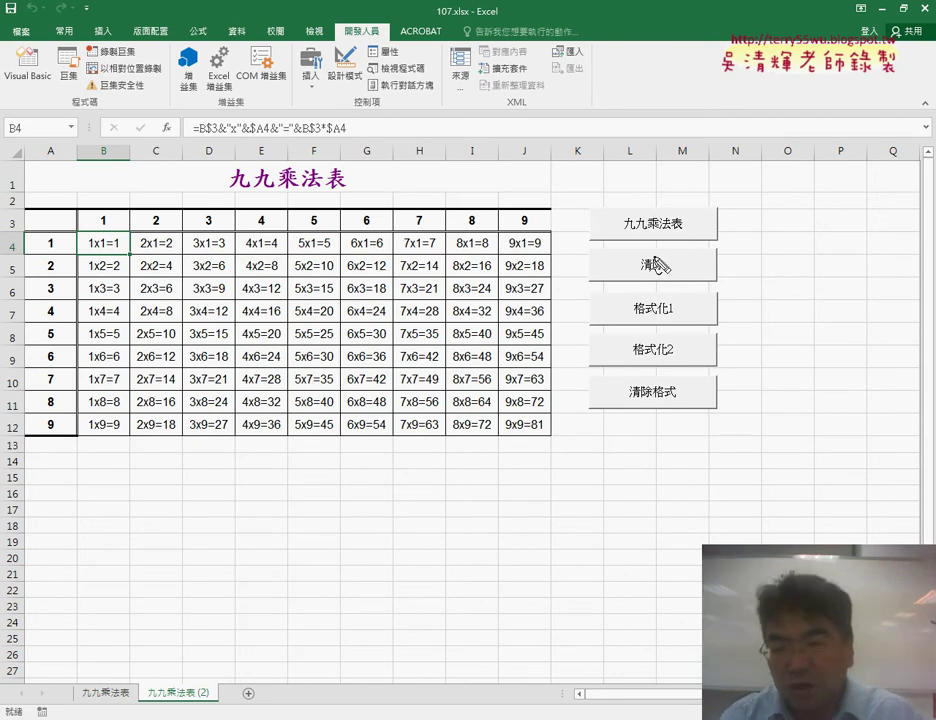
mouse_move(700, 291)
left_mouse_down()
mouse_move(712, 268)
mouse_move(600, 309)
mouse_move(644, 432)
left_mouse_up()
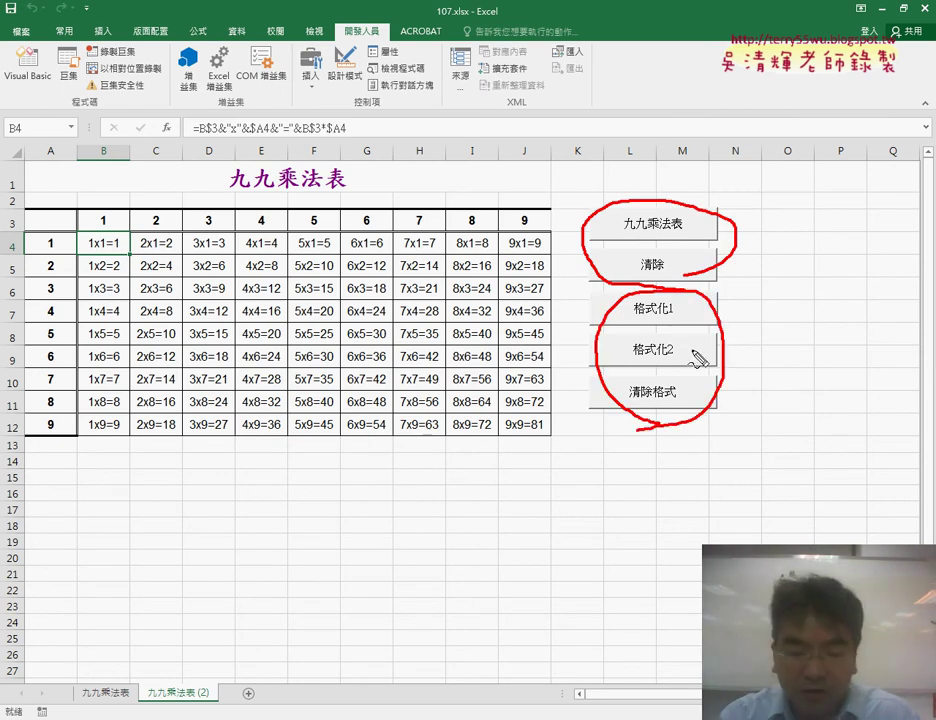
key("Escape")
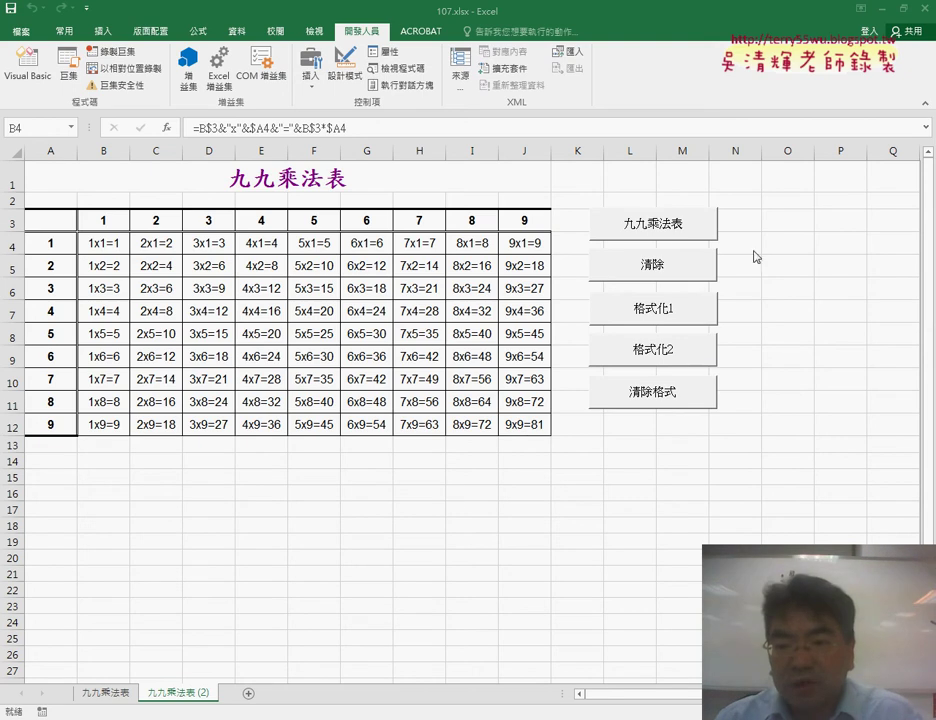
left_click(667, 266)
left_click(667, 231)
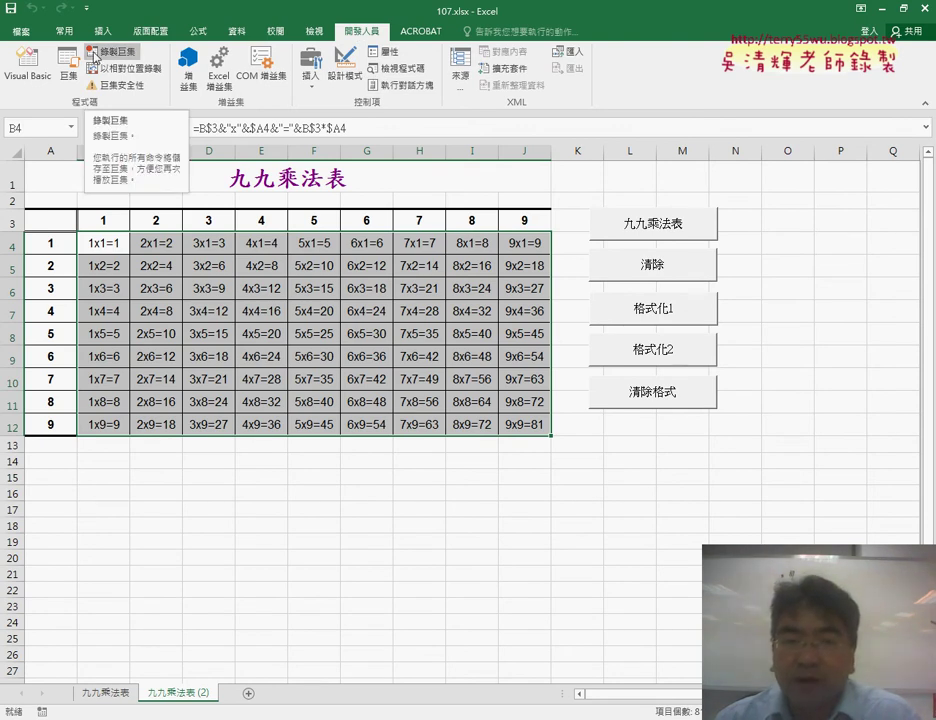
- Check the macro list, then remove Module1 in the VBA editor without exporting it
left_click(72, 74)
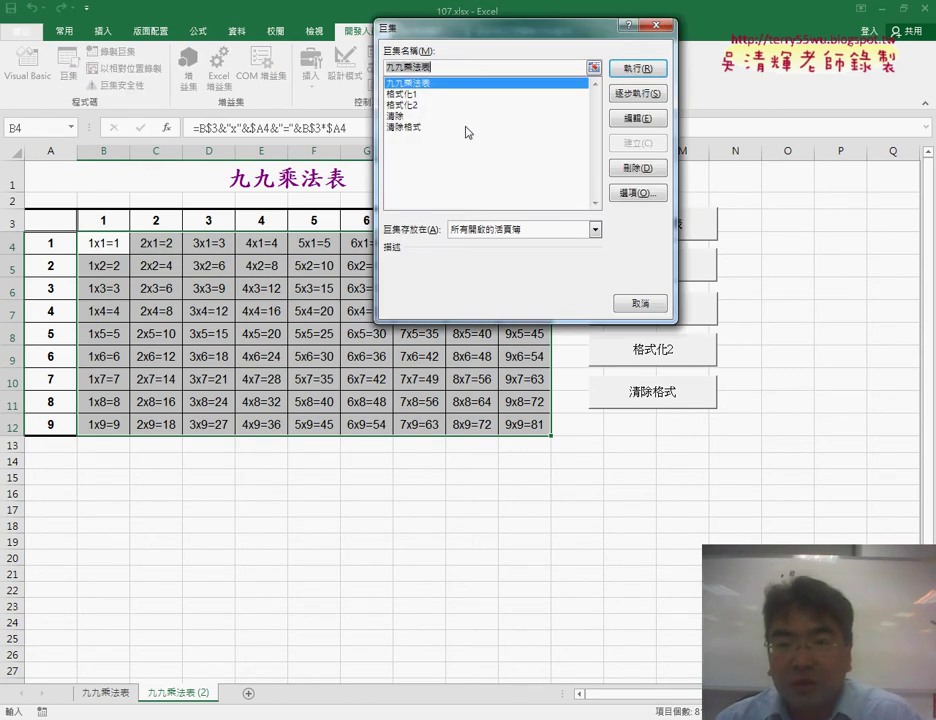
left_click(656, 24)
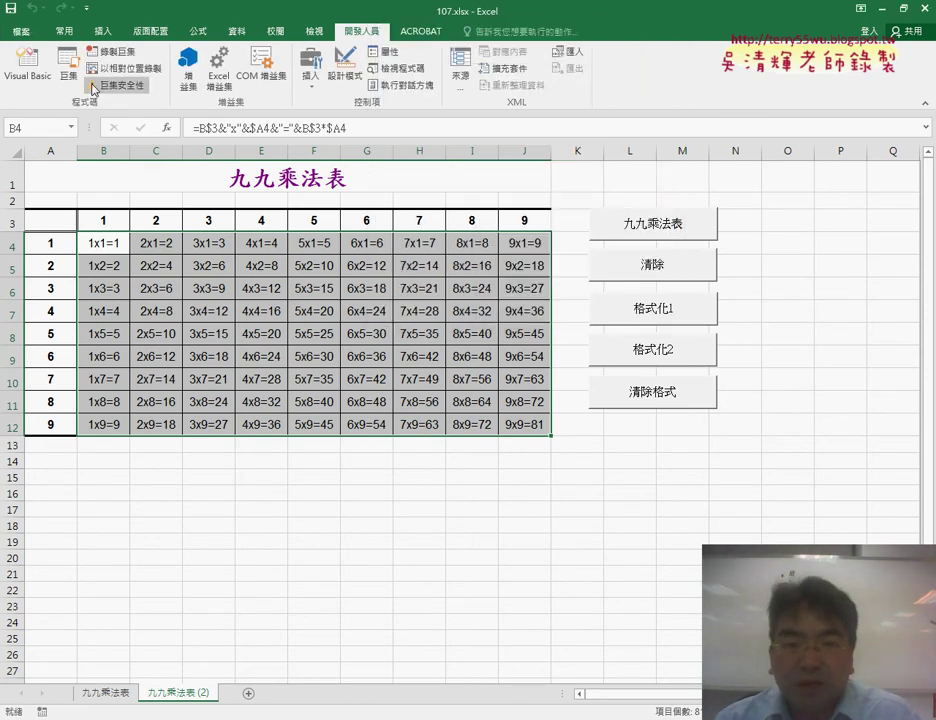
left_click(37, 79)
double_click(162, 198)
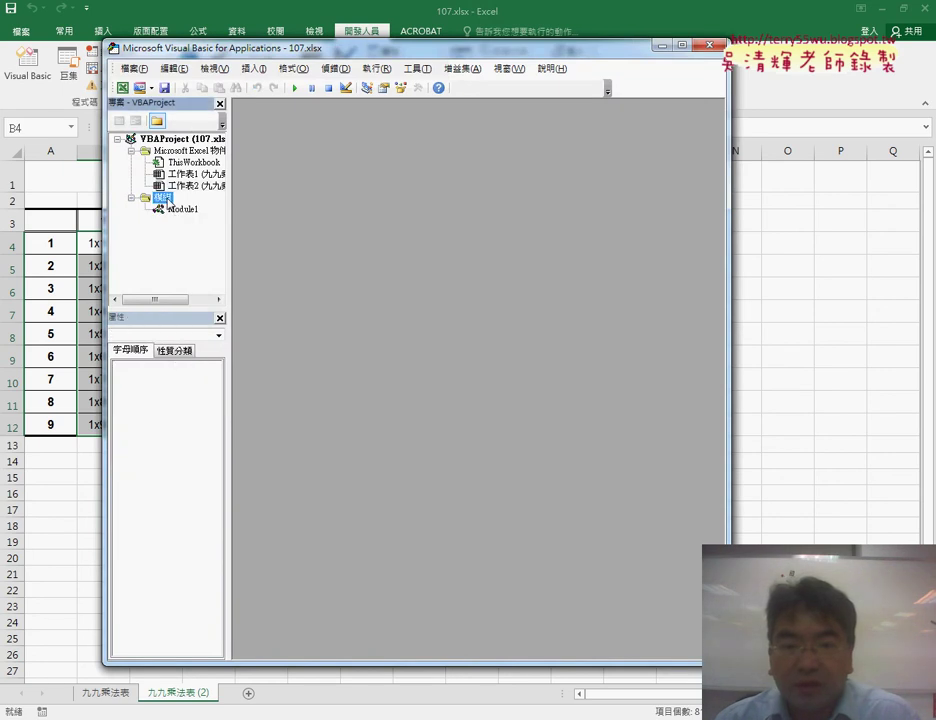
left_click(192, 210)
left_click(162, 199)
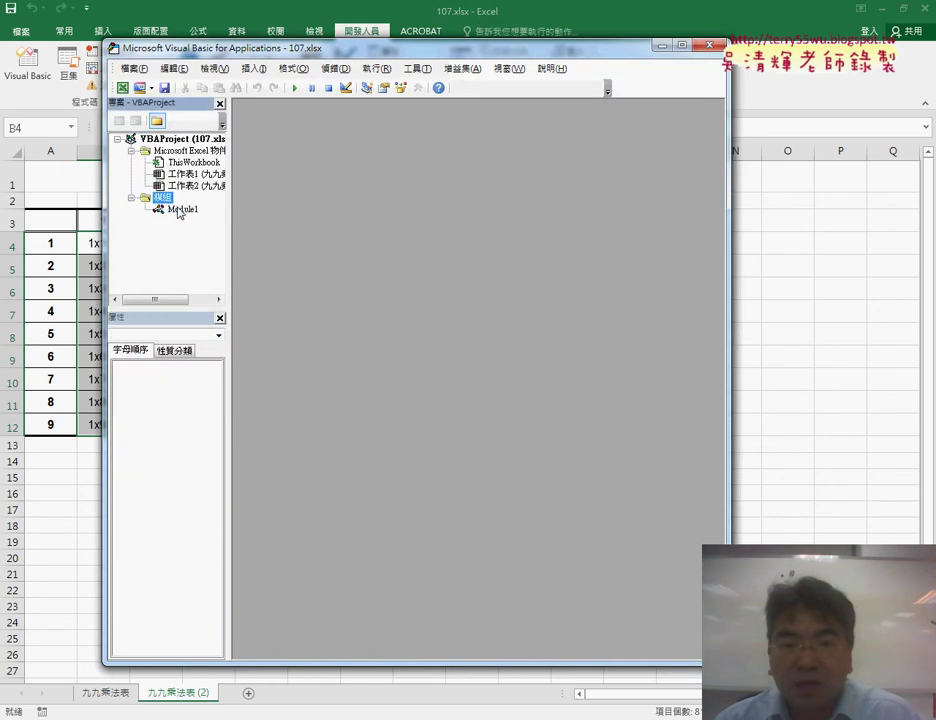
right_click(181, 211)
left_click(245, 319)
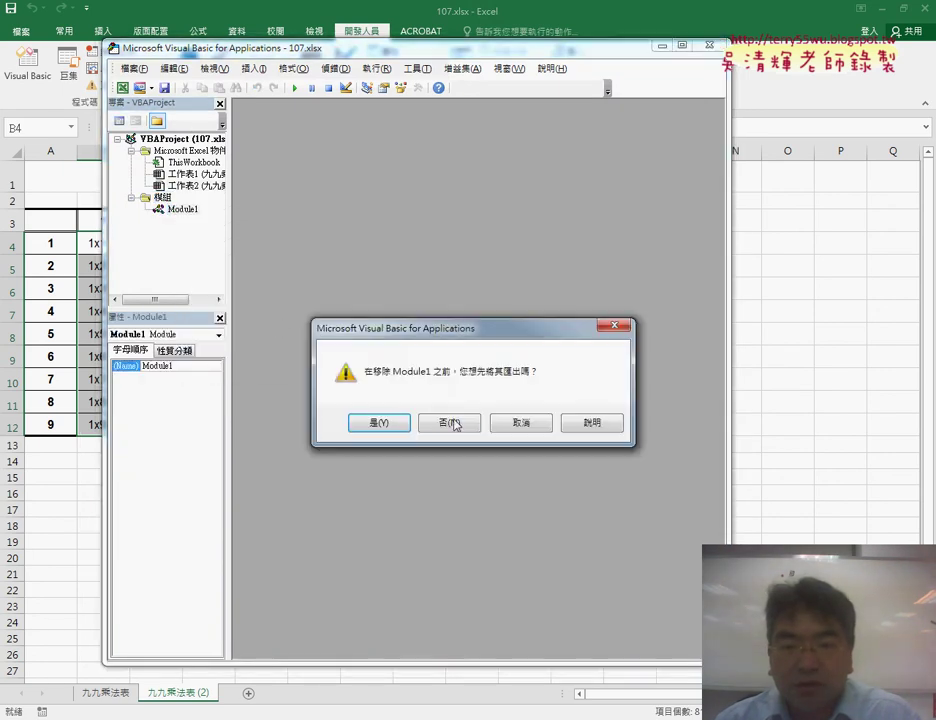
left_click(451, 422)
- Return to the 九九乘法表 sheet and clear conditional formatting rules from the entire sheet
left_click(709, 44)
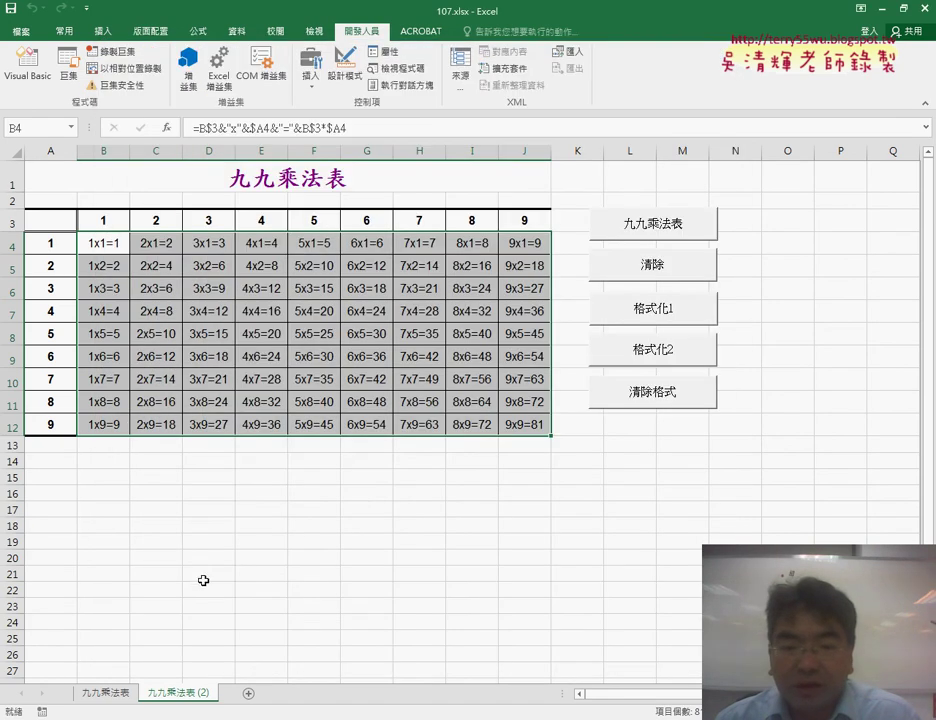
left_click(112, 698)
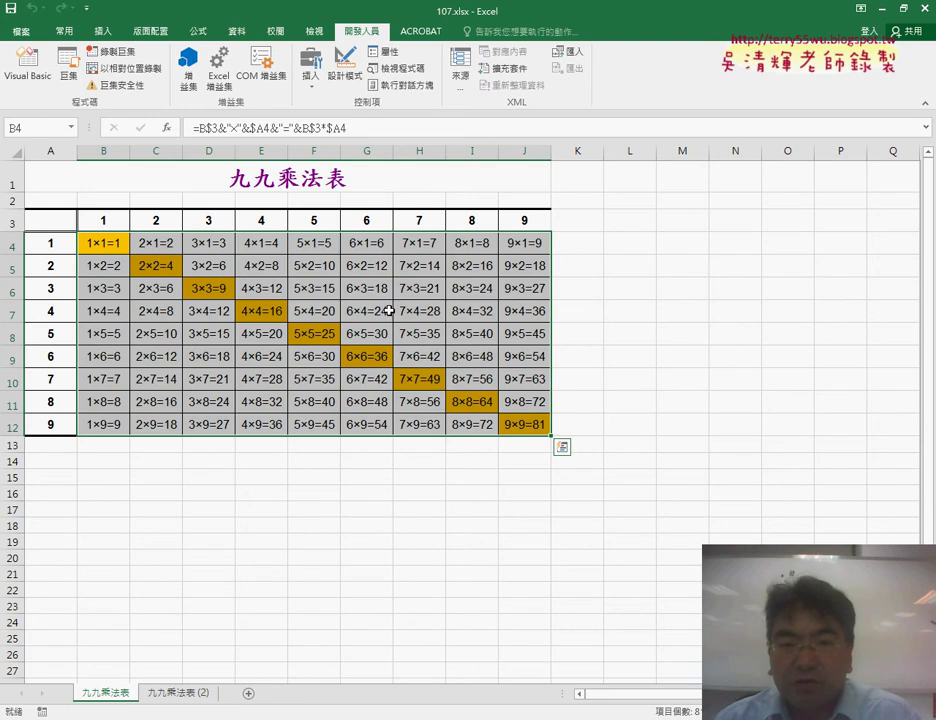
left_click(64, 31)
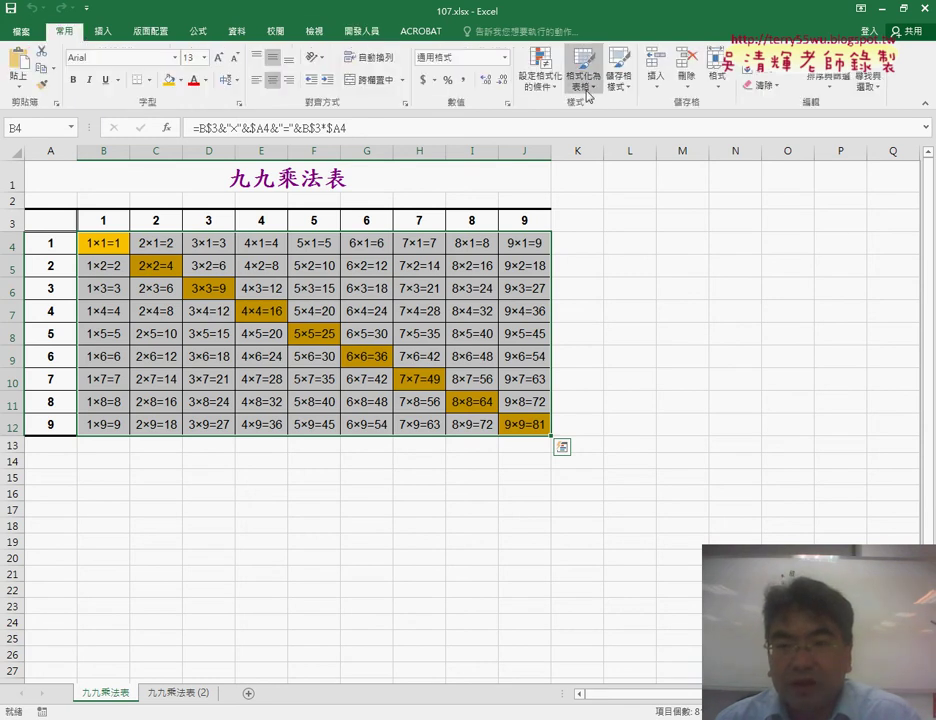
left_click(588, 90)
left_click(540, 70)
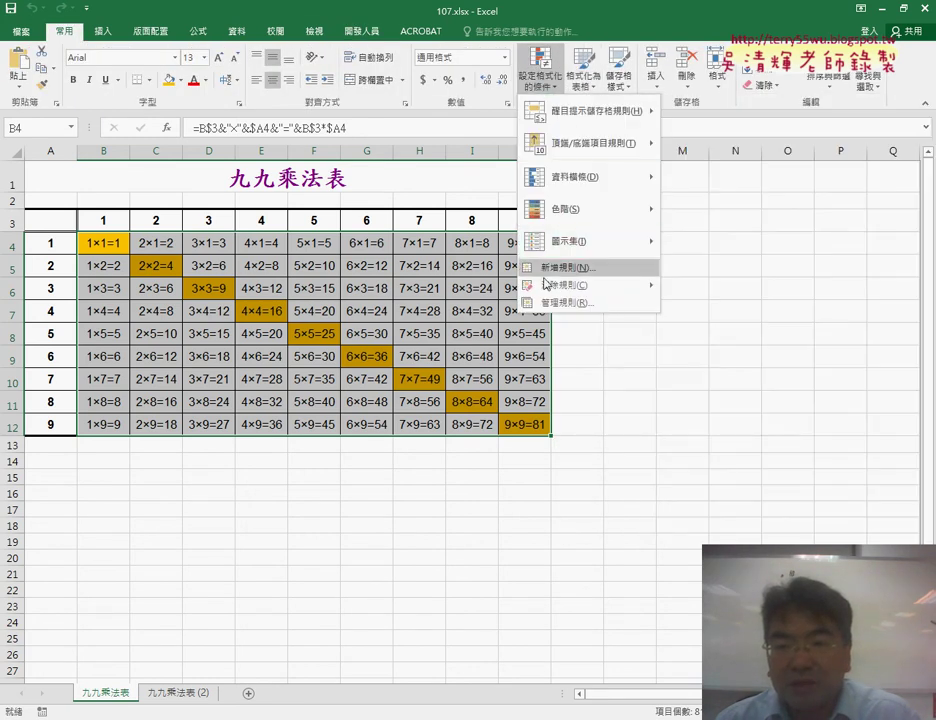
mouse_move(566, 285)
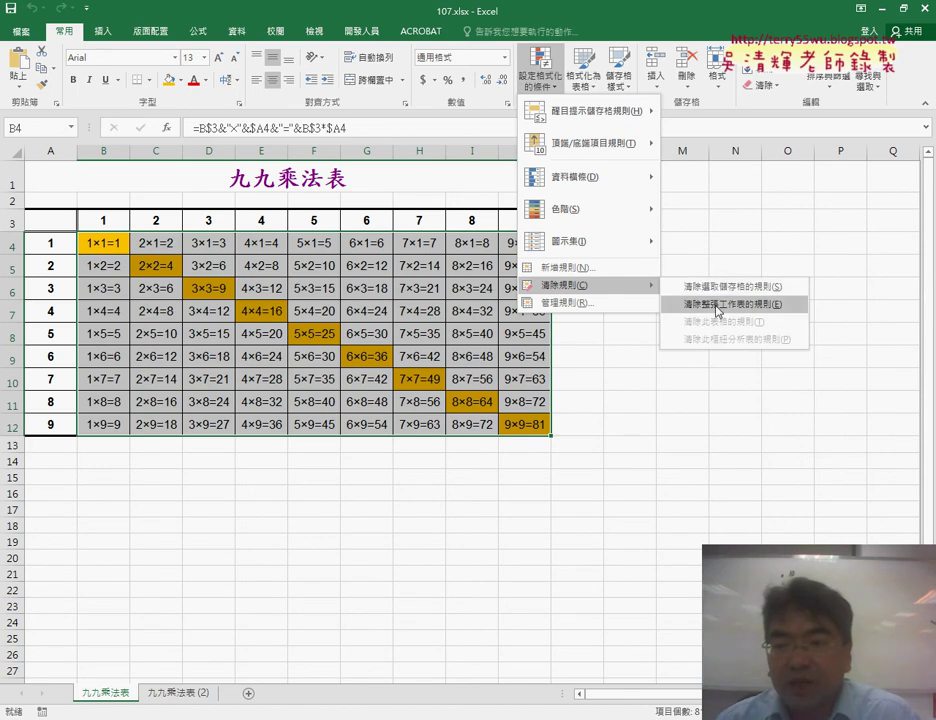
left_click(718, 308)
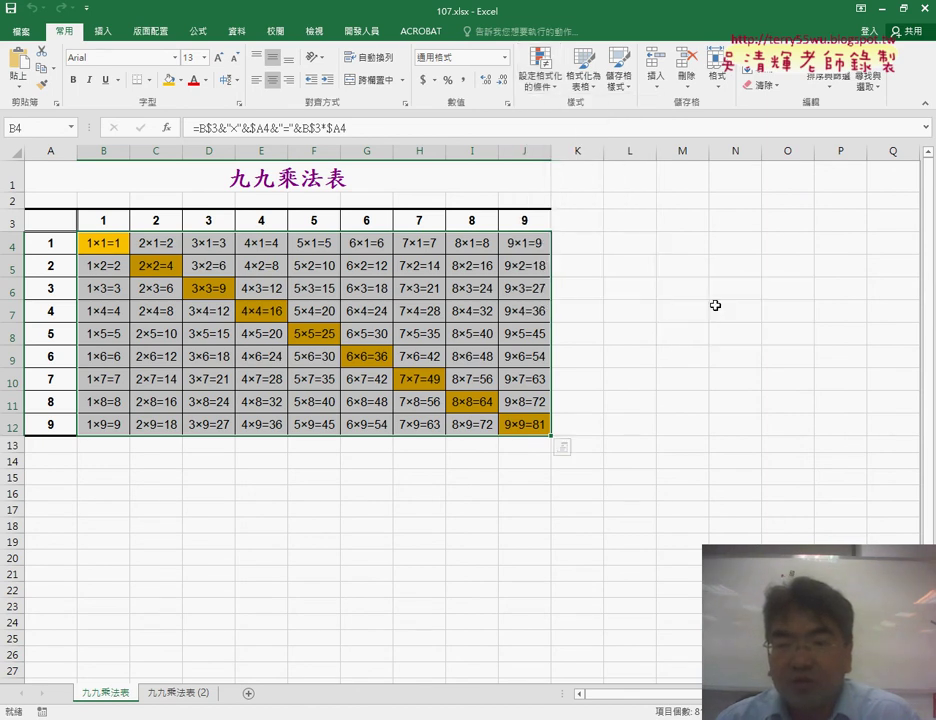
- Set the table cells to No Fill and clear the sheet's conditional formatting rules again
left_click(181, 80)
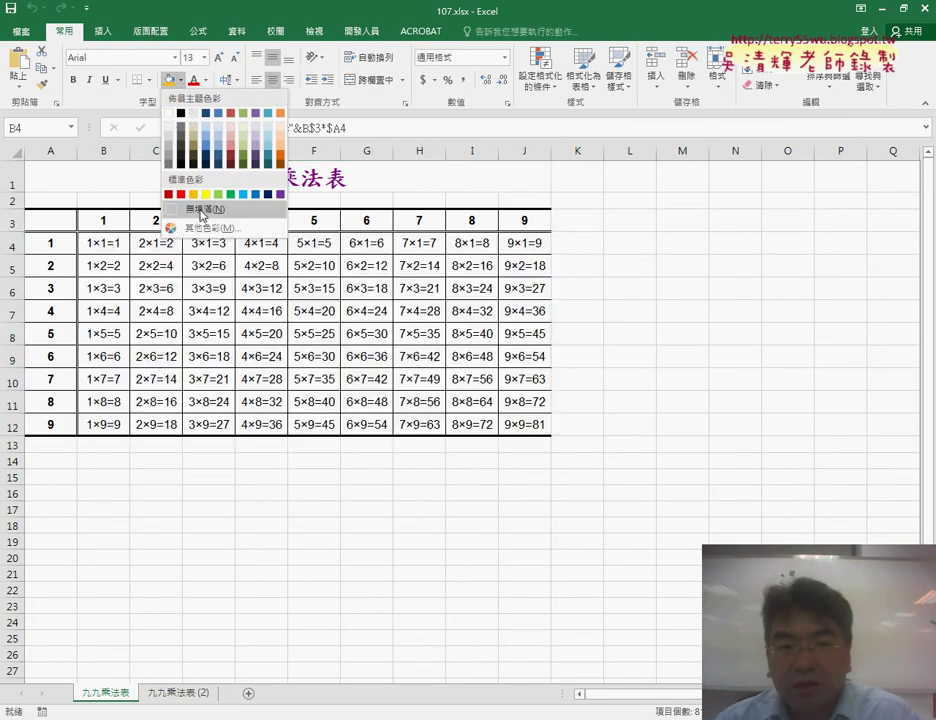
left_click(201, 211)
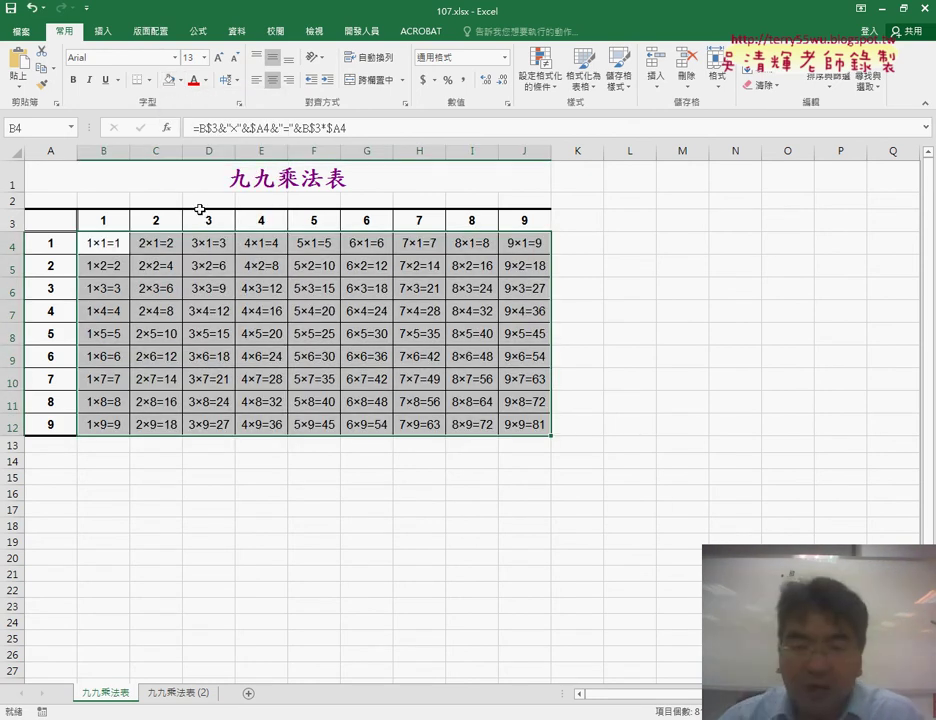
left_click(540, 70)
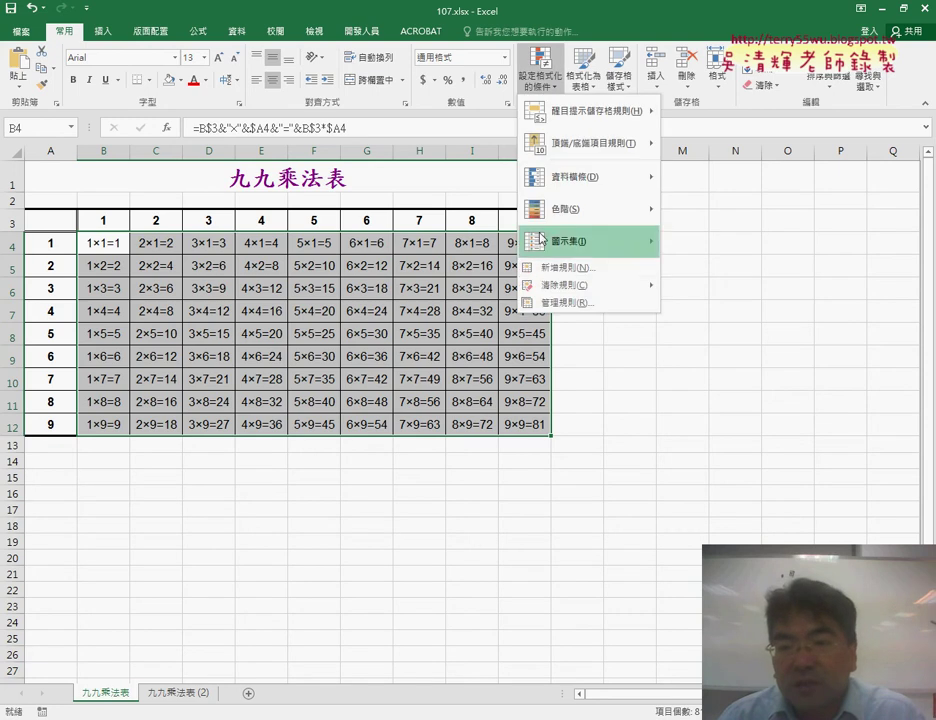
mouse_move(565, 285)
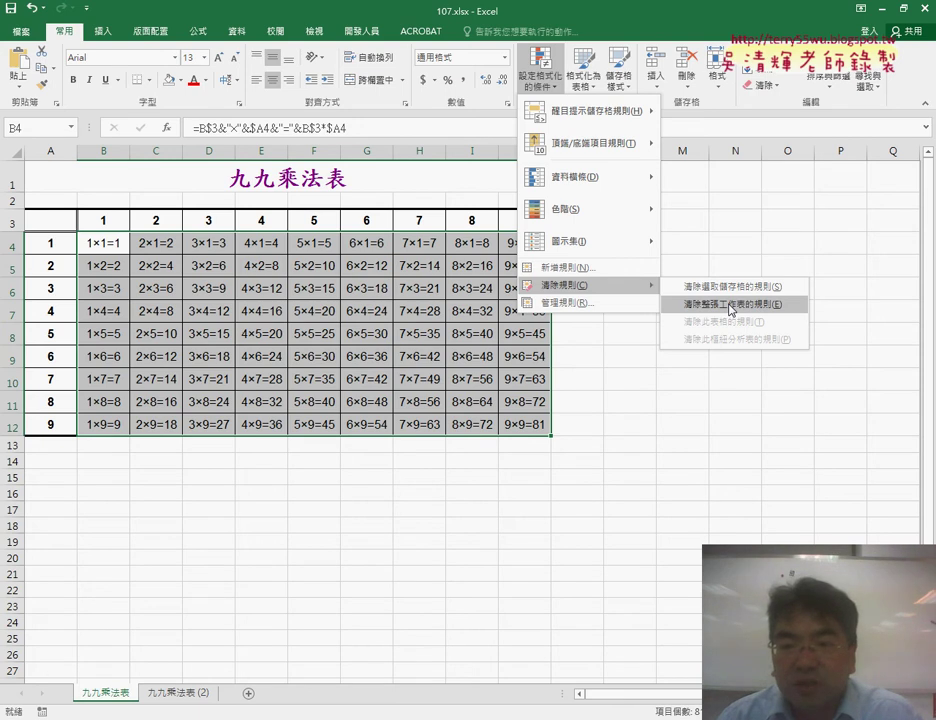
left_click(731, 305)
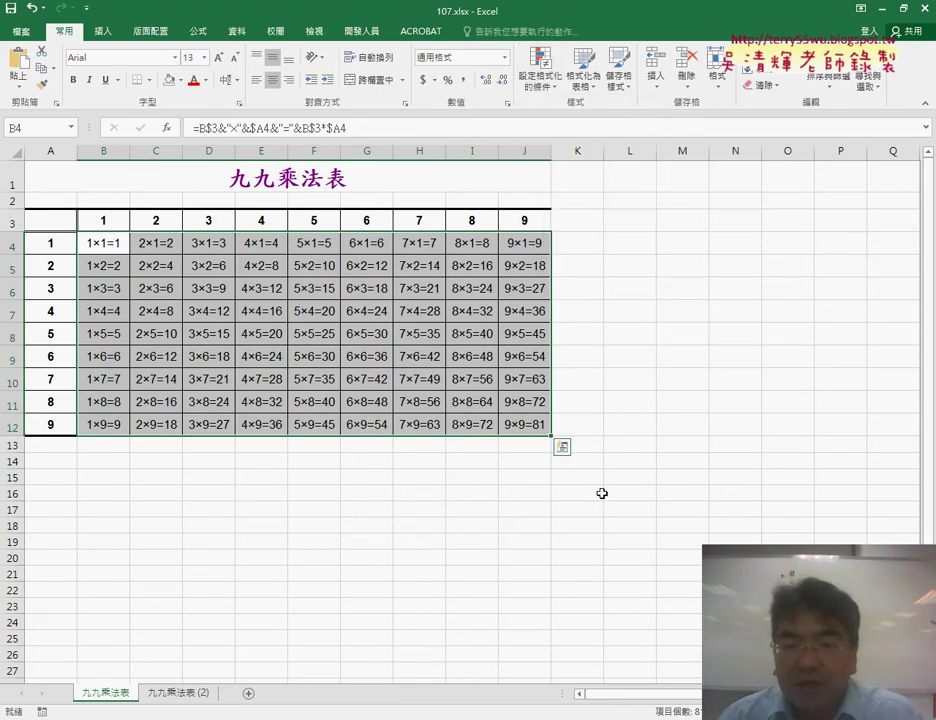
left_click(168, 693)
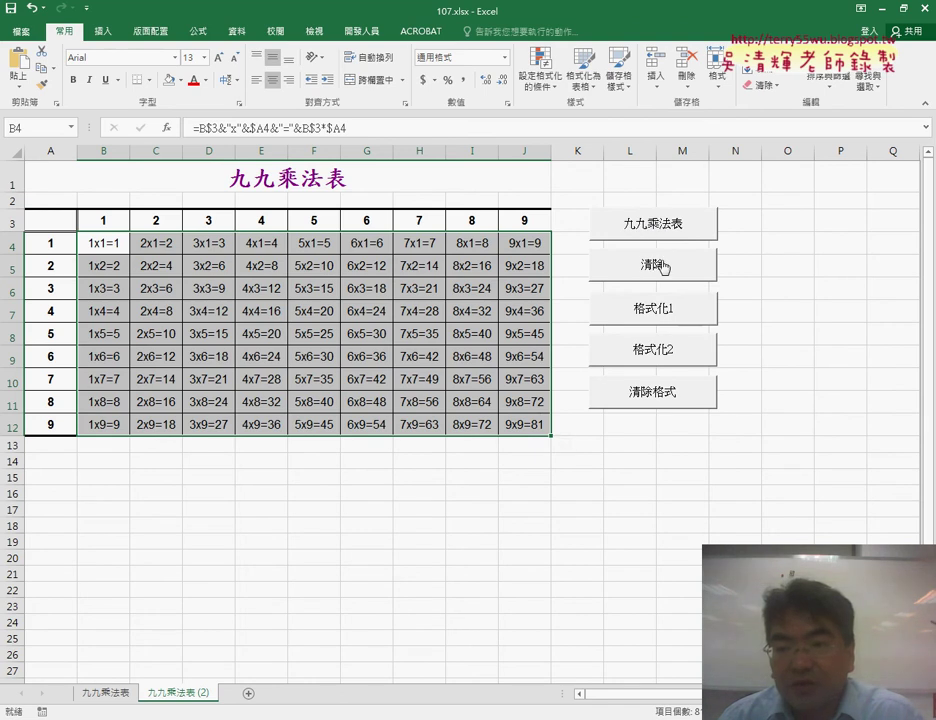
left_click(105, 692)
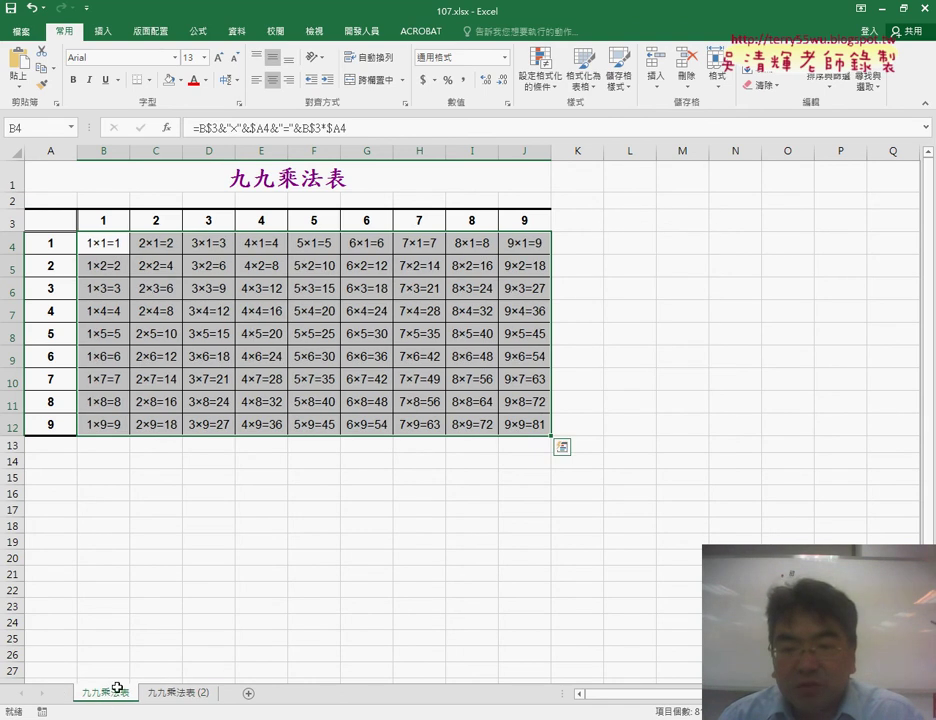
left_click(98, 247)
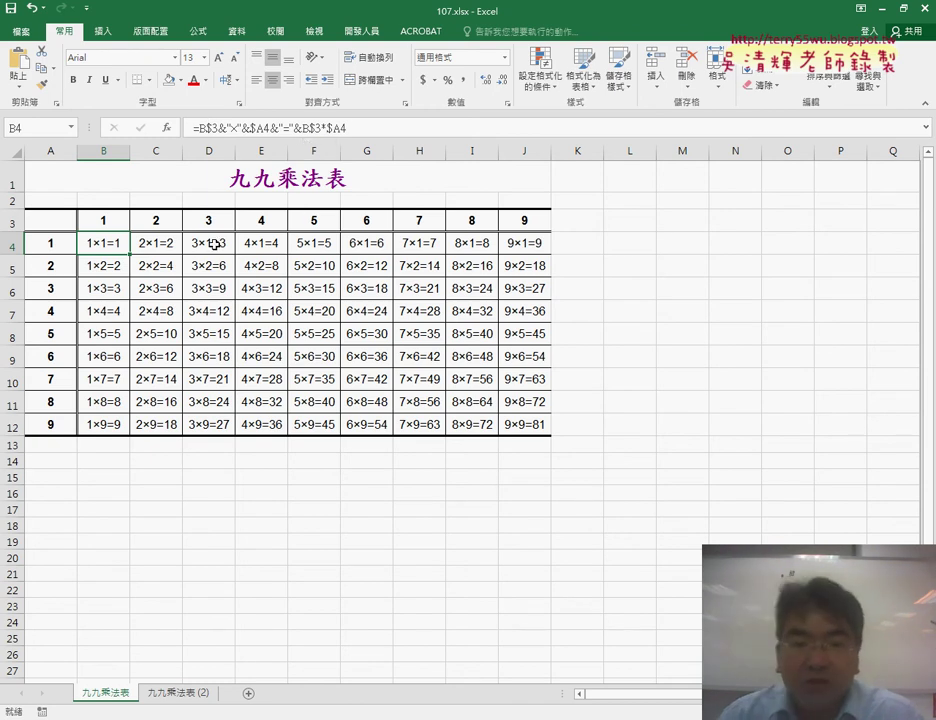
left_click_drag(100, 242, 526, 420)
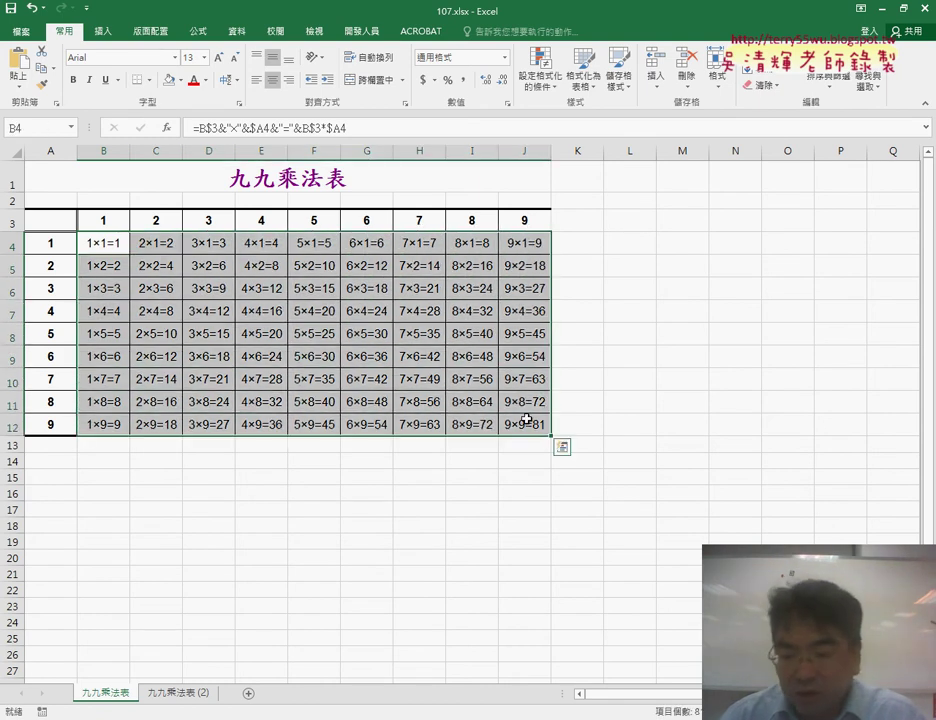
key("Delete")
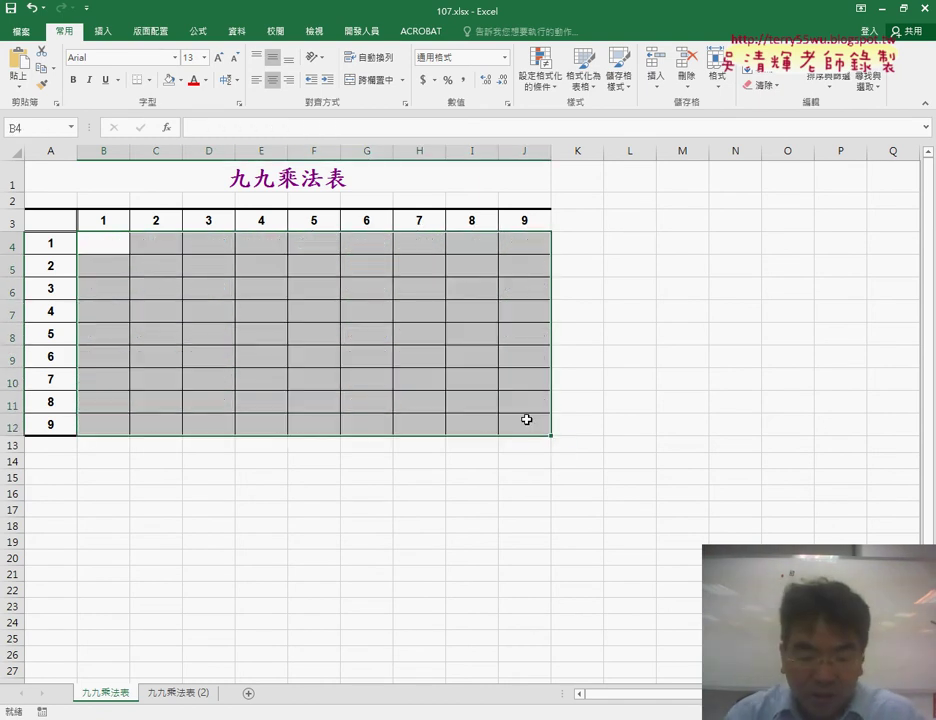
key("ctrl+z")
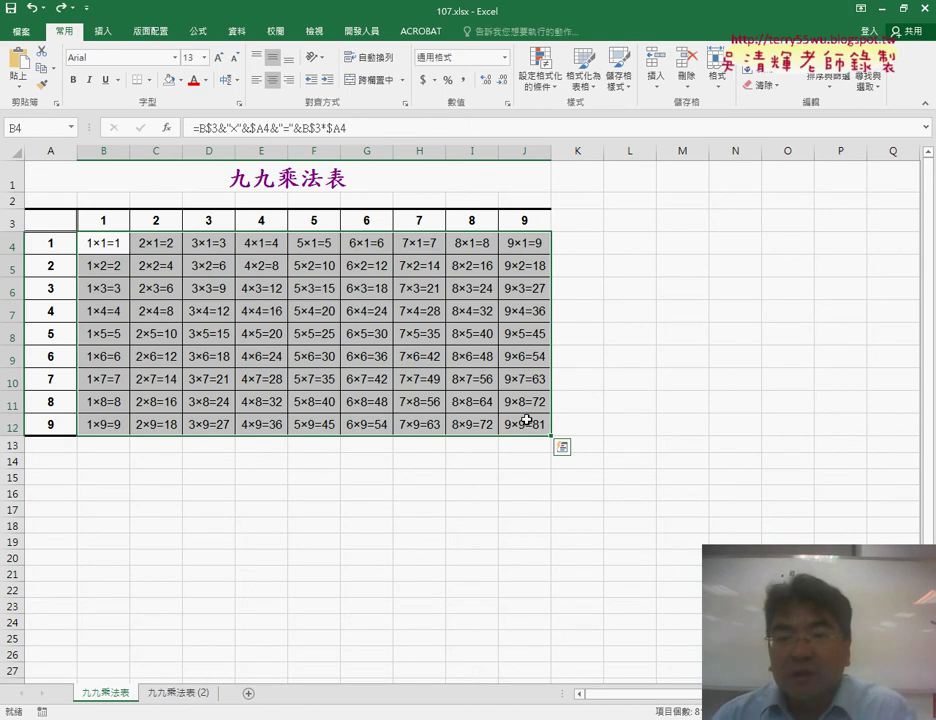
left_click(205, 127)
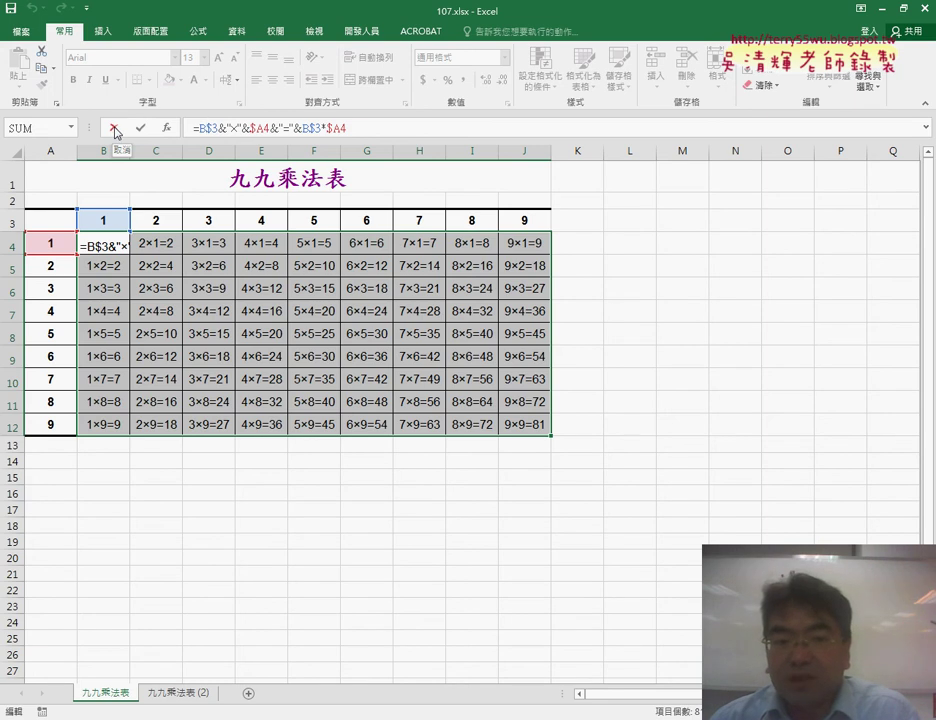
left_click(114, 128)
left_click(711, 355)
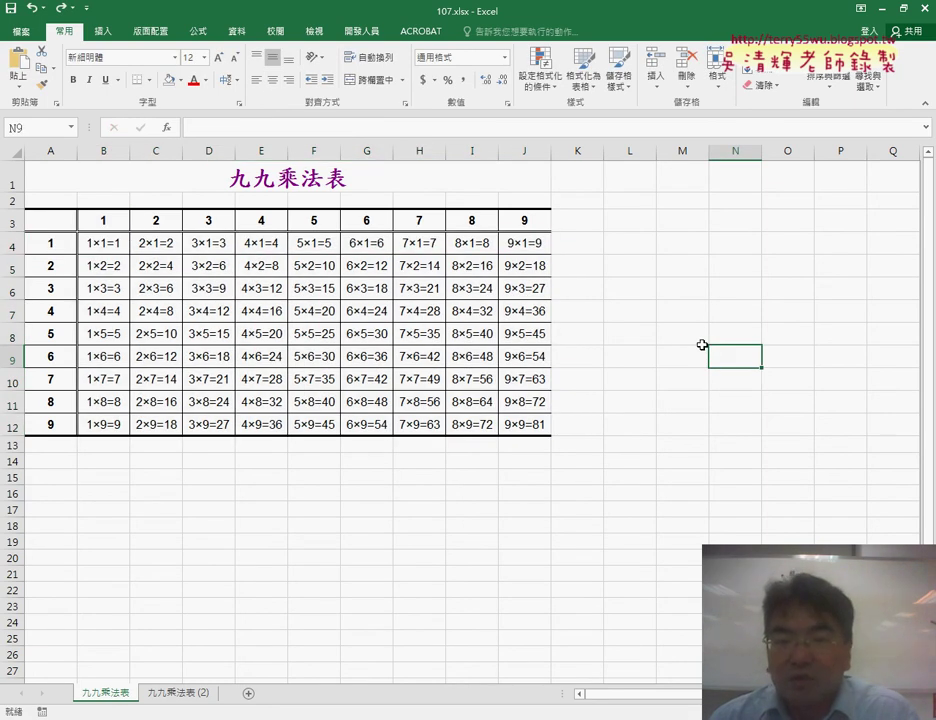
left_click(176, 694)
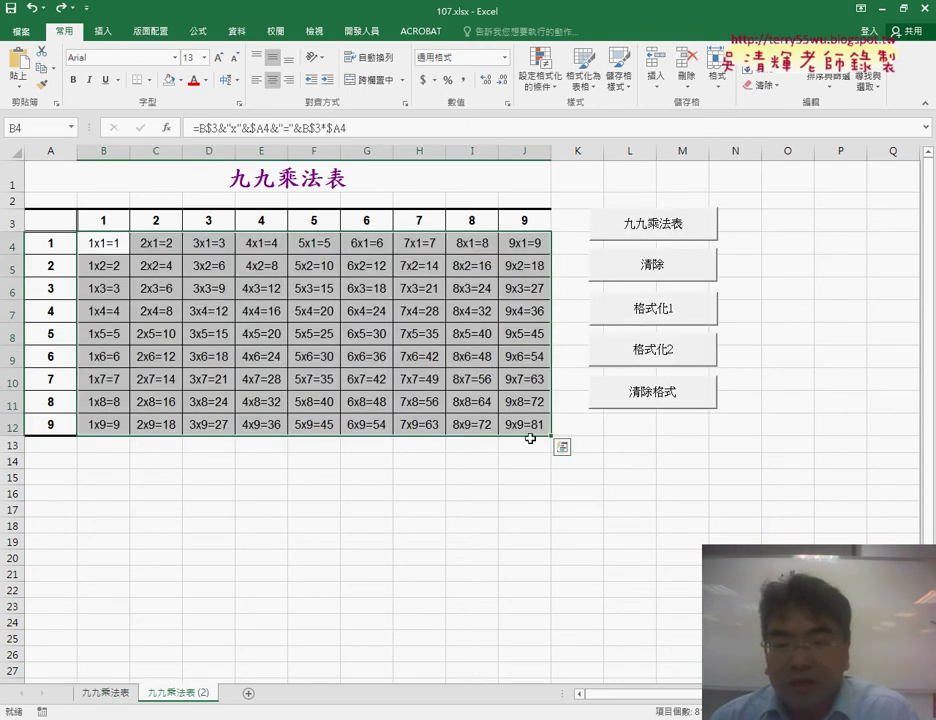
left_click(105, 692)
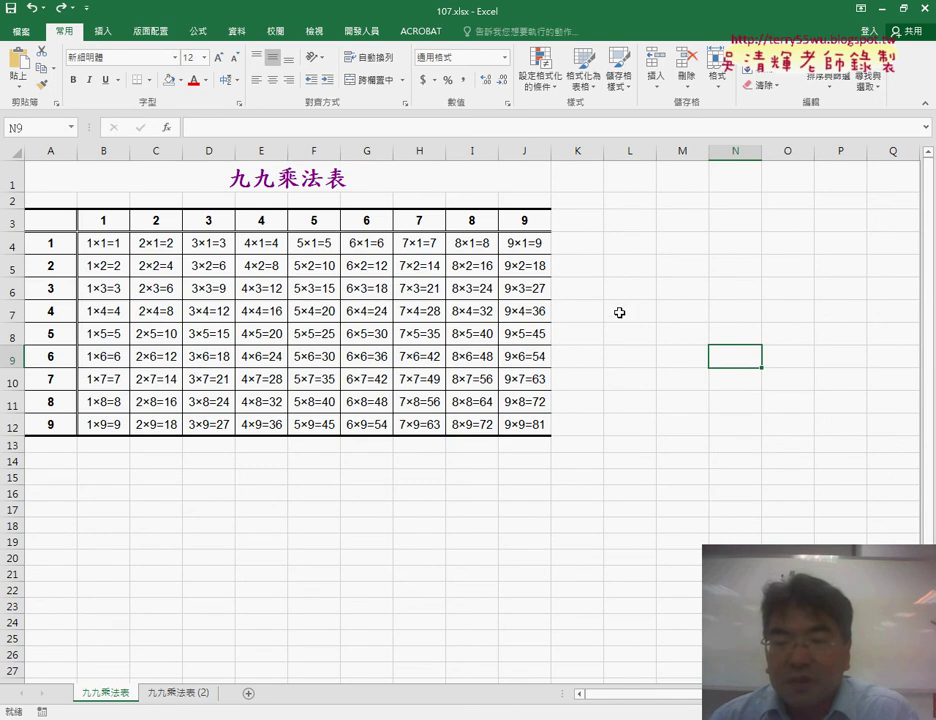
left_click(665, 237)
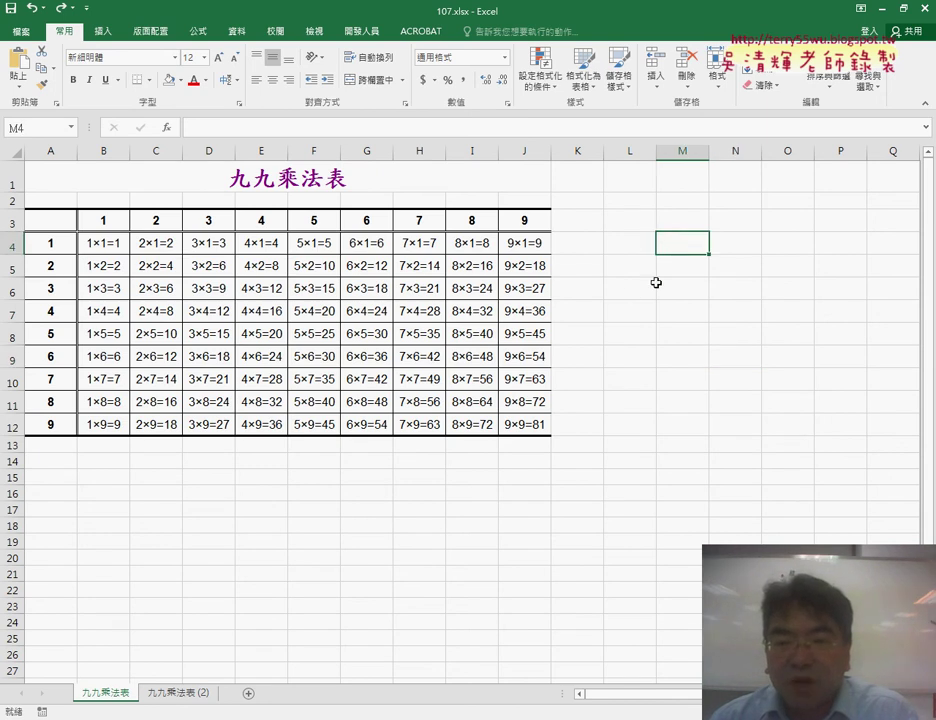
- Name a new recorded macro 九九乘法表, store it in This Workbook, and start recording
left_click(362, 33)
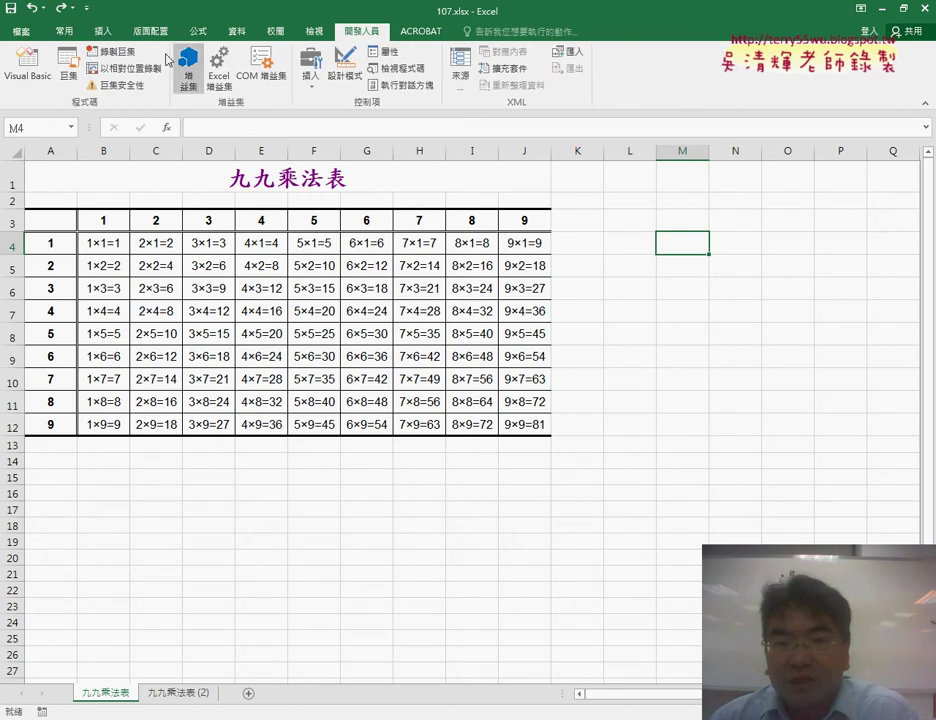
left_click(107, 55)
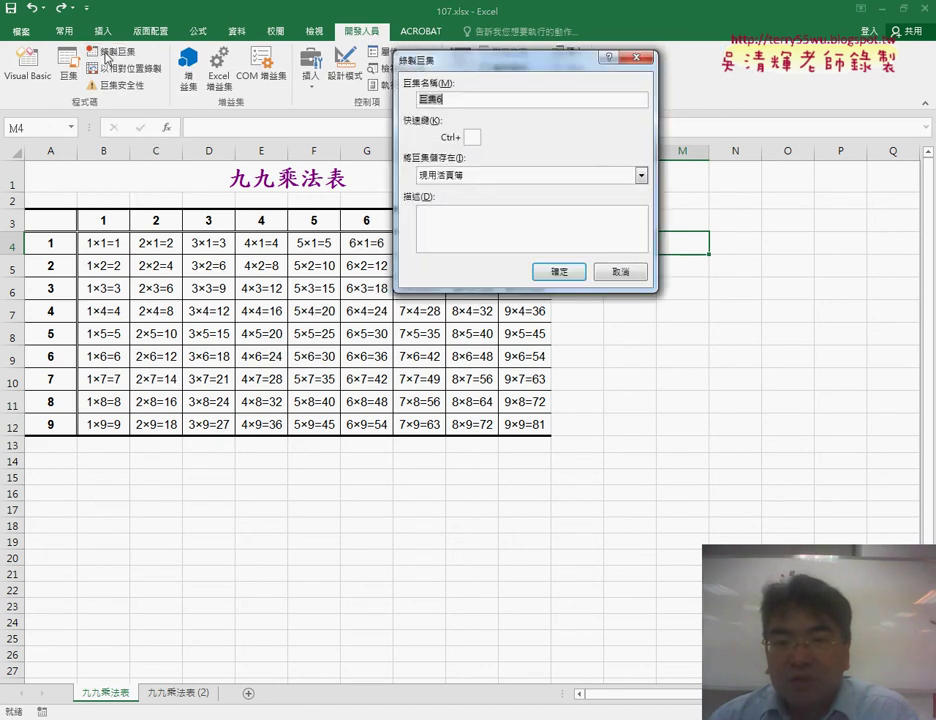
left_click_drag(485, 62, 497, 120)
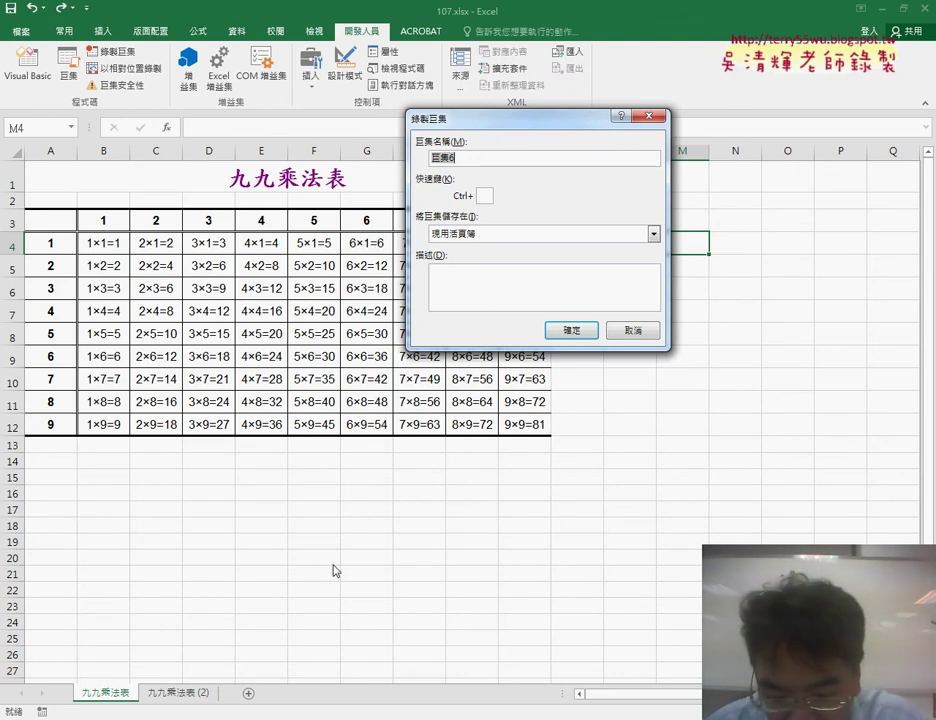
type("九")
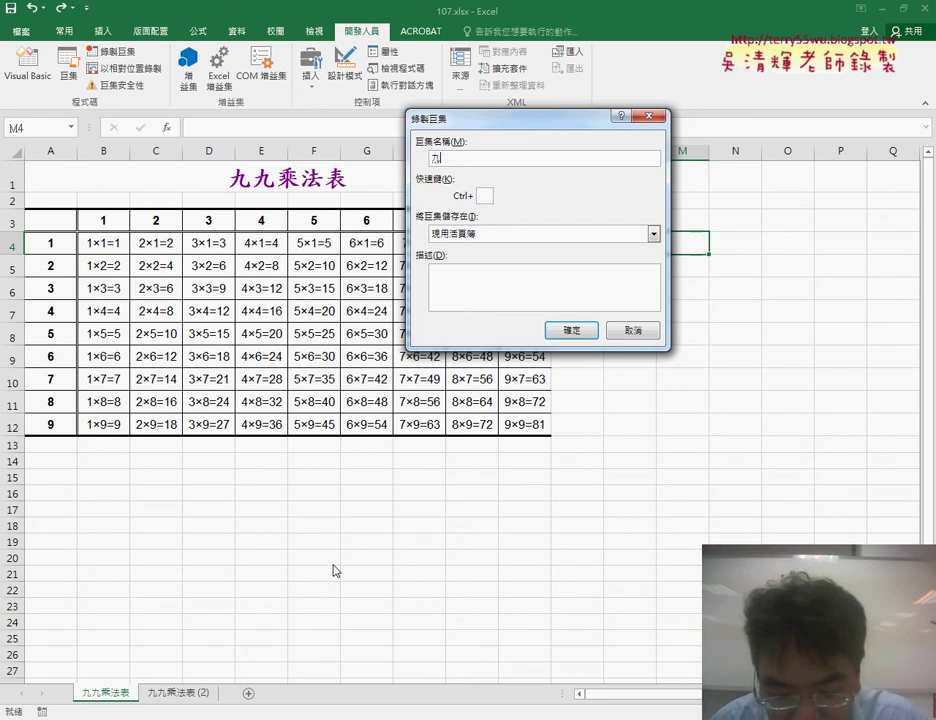
type("九")
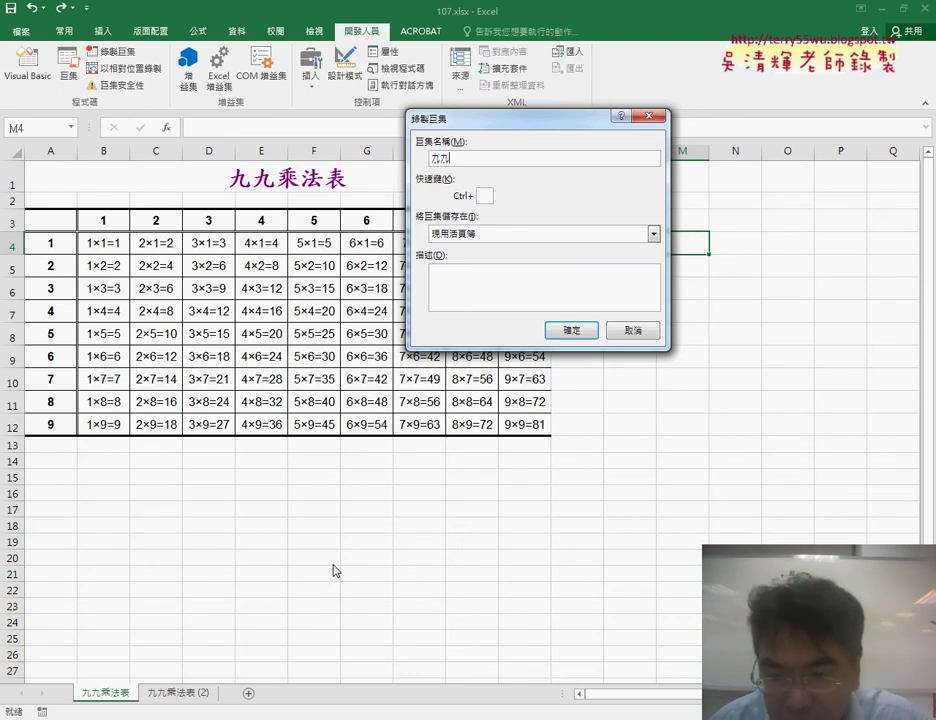
type("乘")
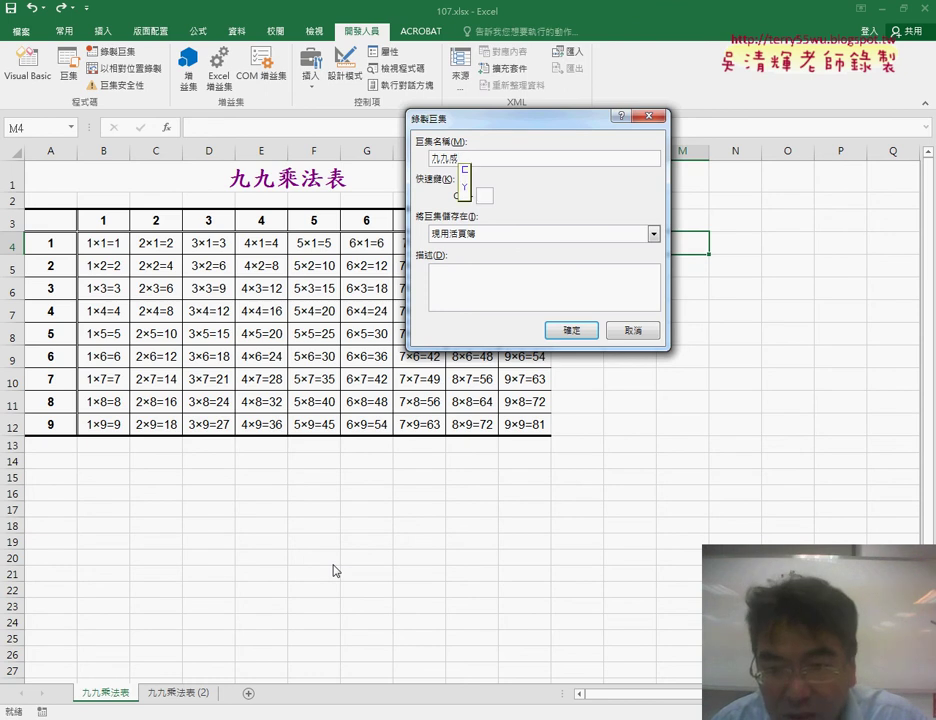
type("法表")
key("BackSpace")
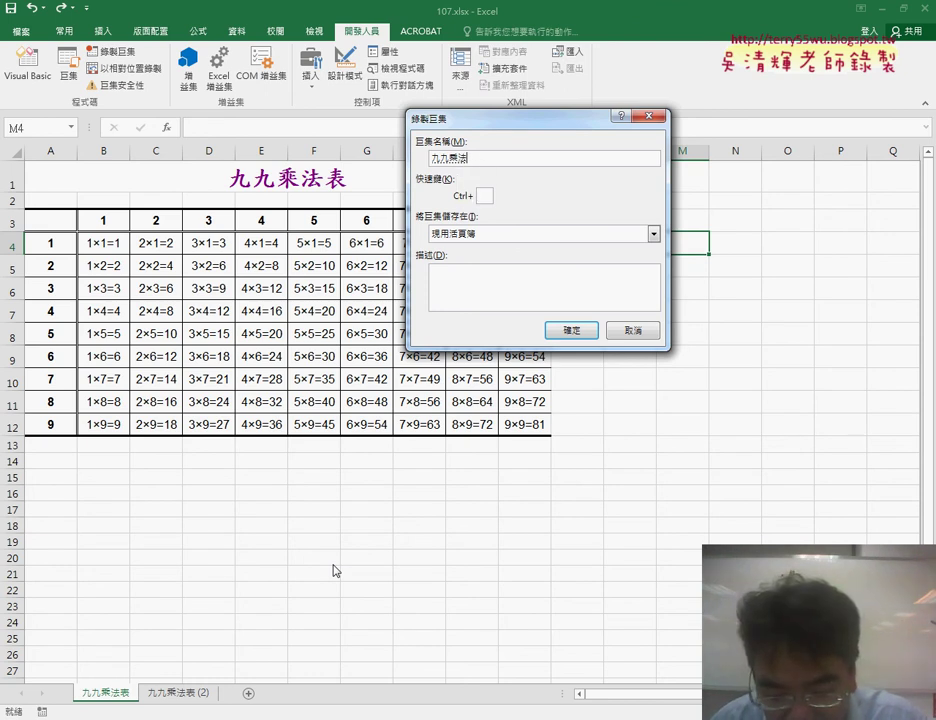
type("表")
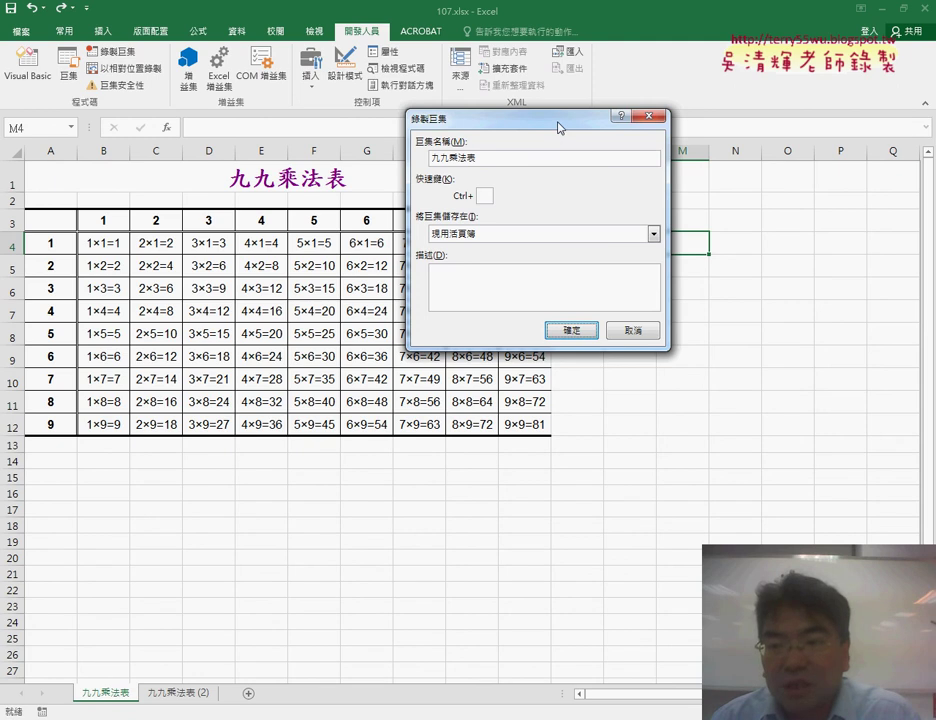
left_click_drag(558, 127, 754, 139)
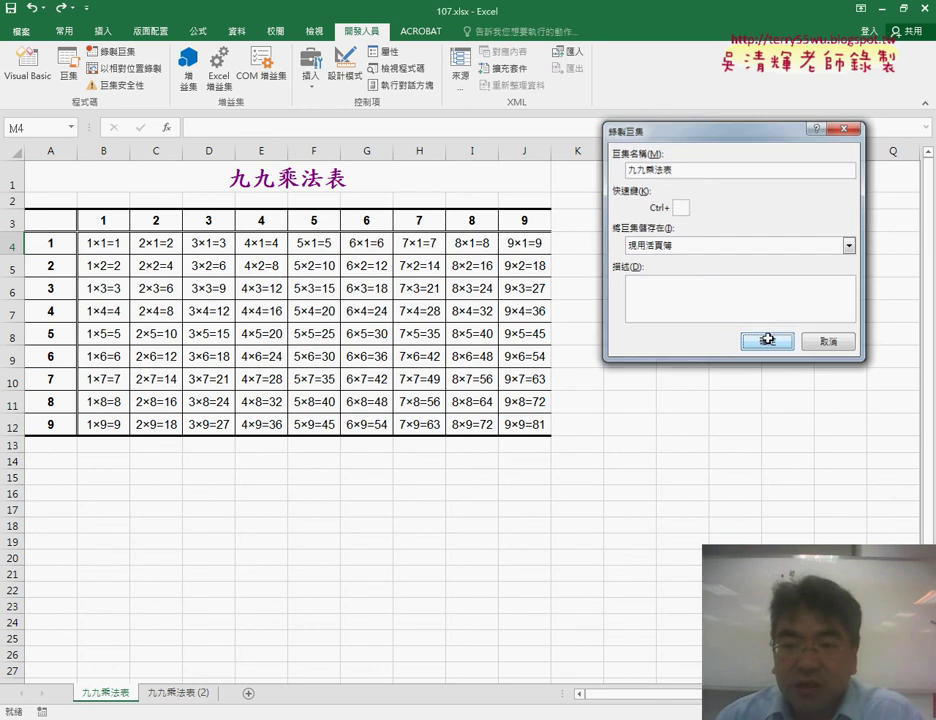
left_click(767, 342)
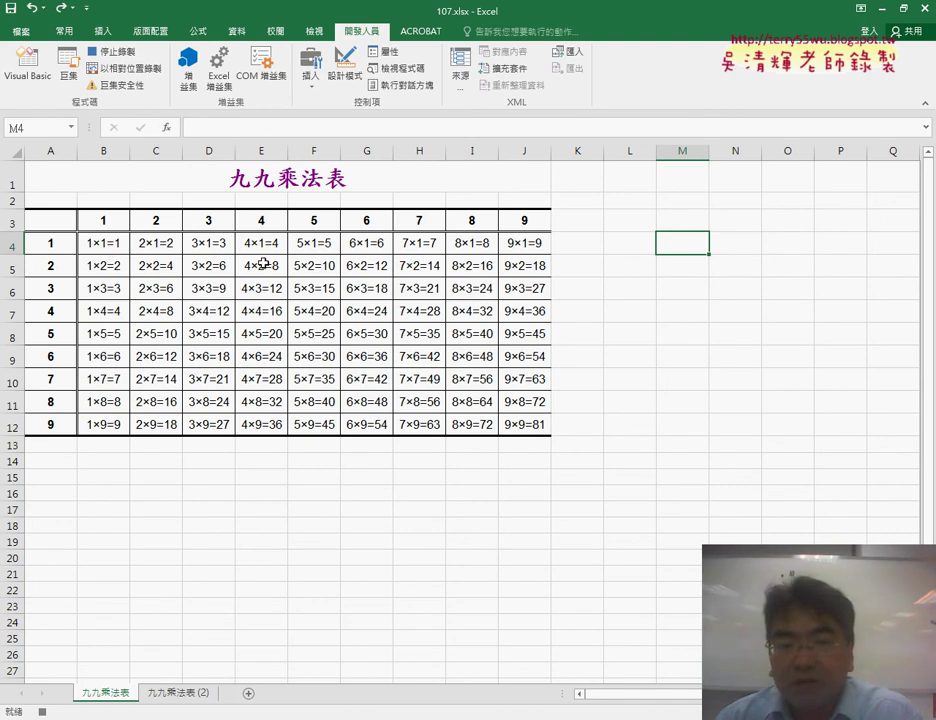
- Re-enter B4's product formula, fill it through B4:J12, stop recording, and select L4
left_click(107, 246)
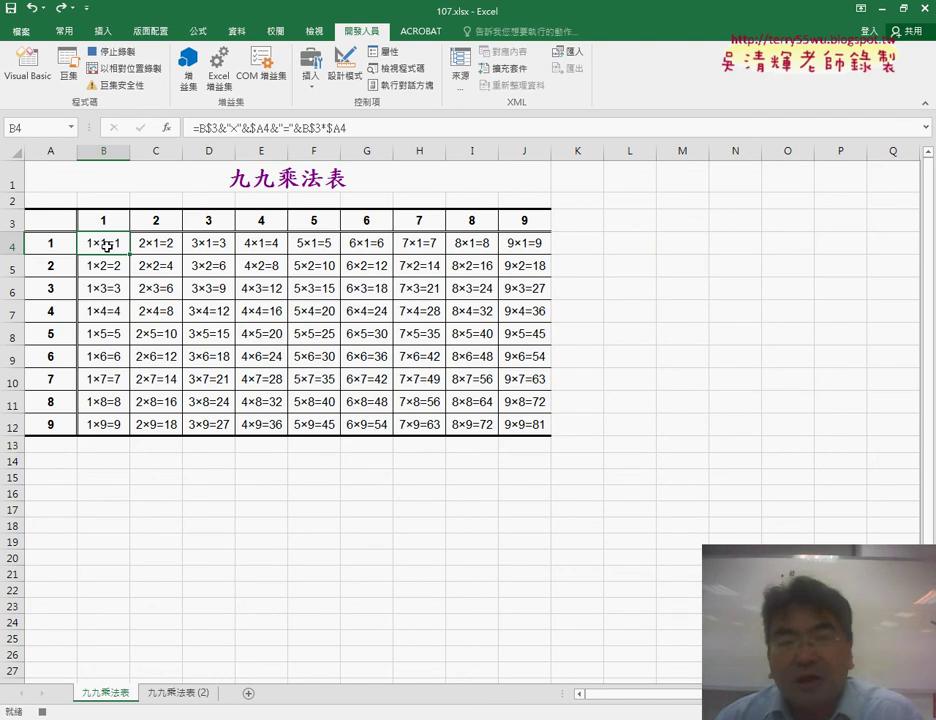
left_click(238, 128)
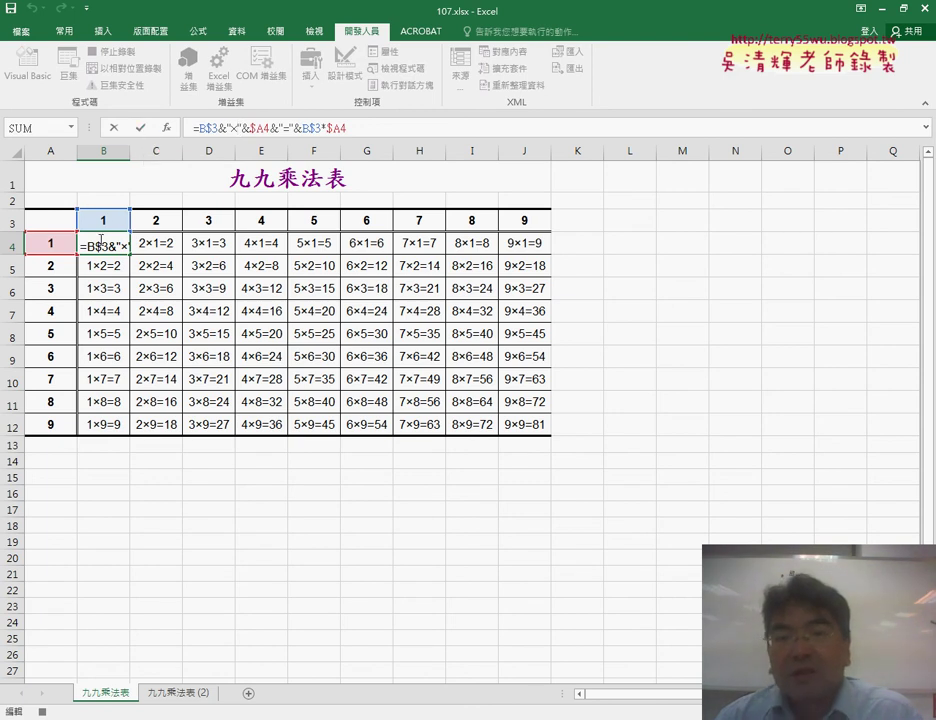
left_click(143, 128)
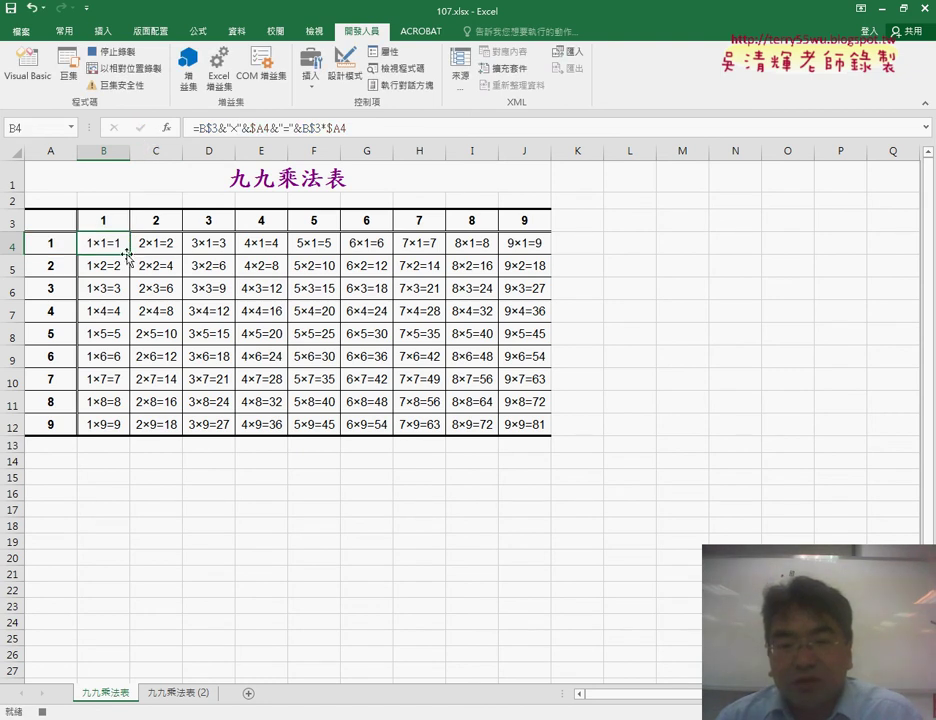
mouse_move(130, 257)
left_mouse_down()
mouse_move(552, 257)
mouse_move(552, 434)
left_mouse_up()
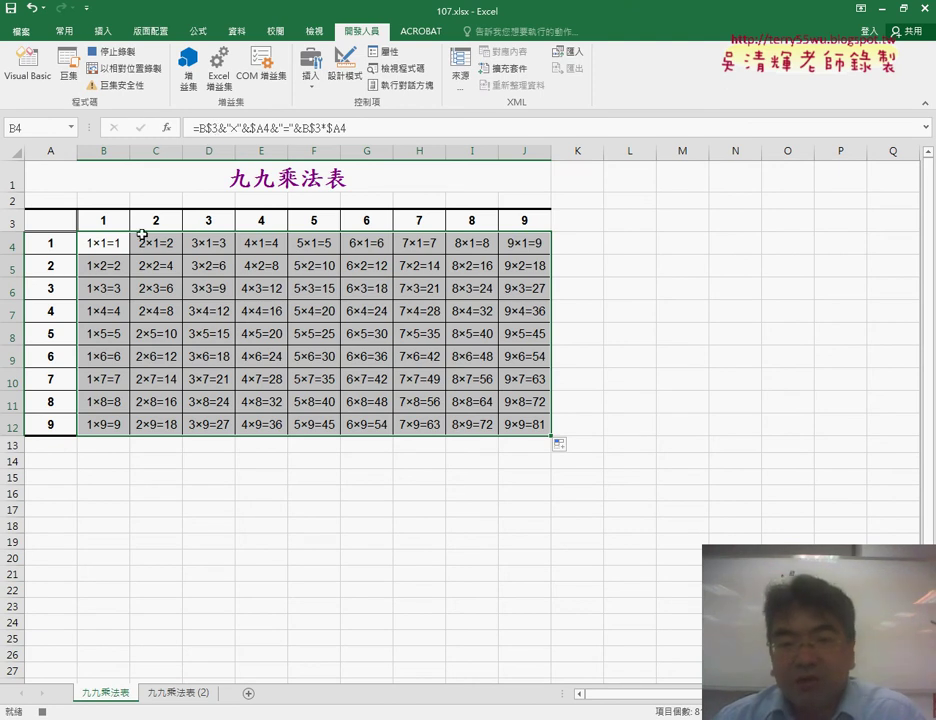
left_click(118, 54)
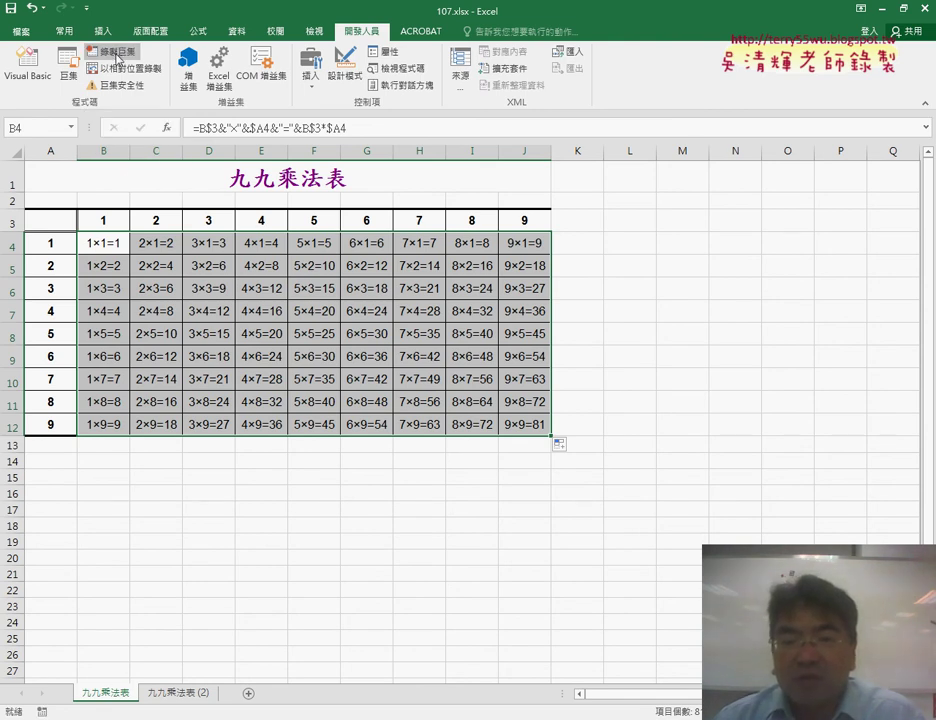
left_click(650, 242)
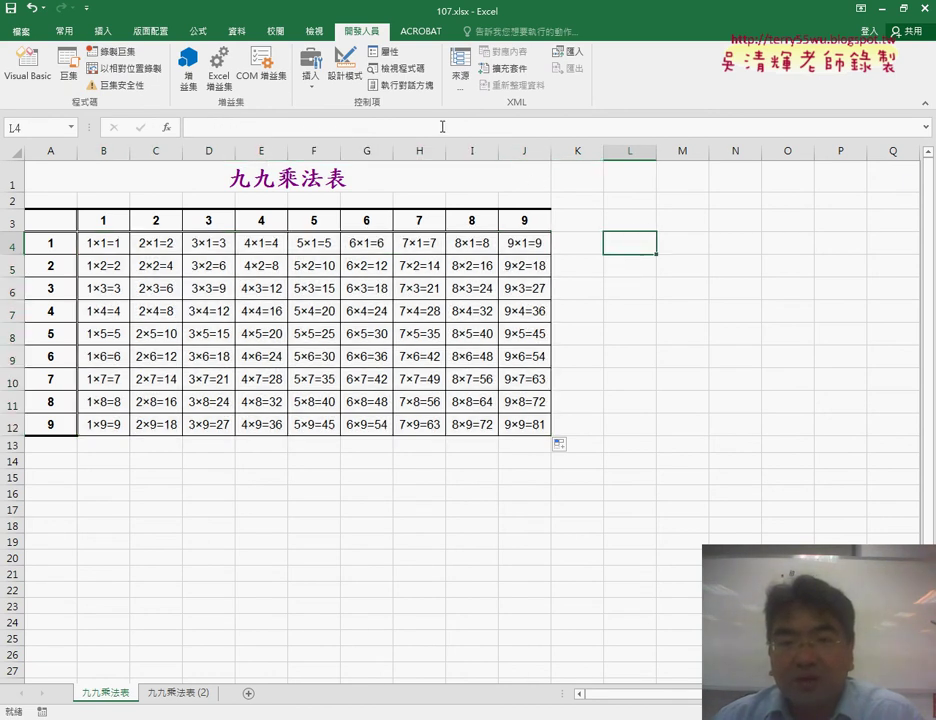
- Start recording a new macro named 清除
left_click(110, 51)
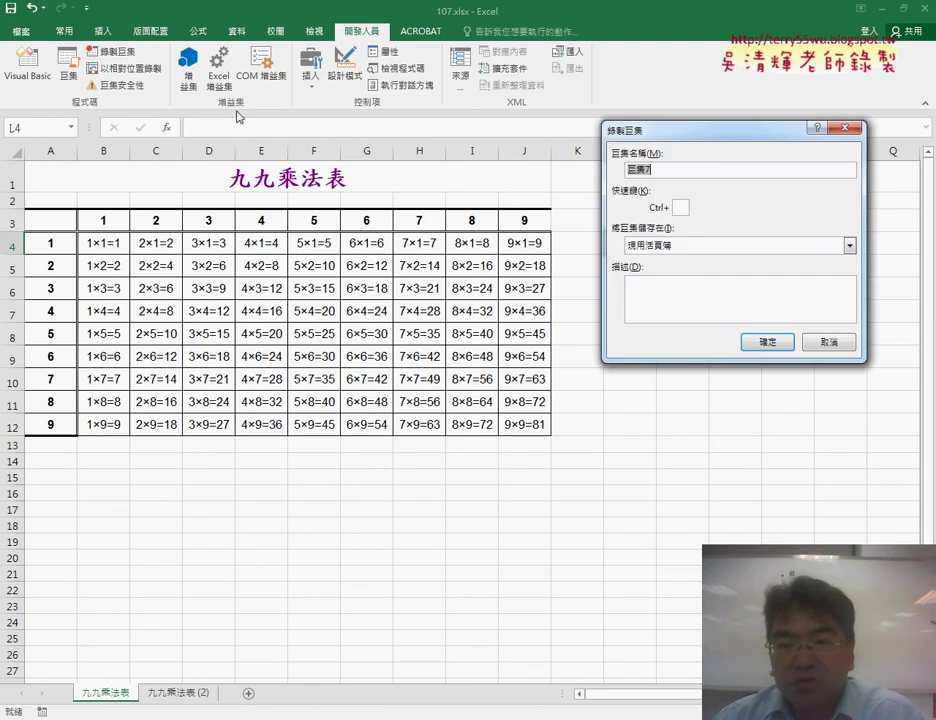
type("a")
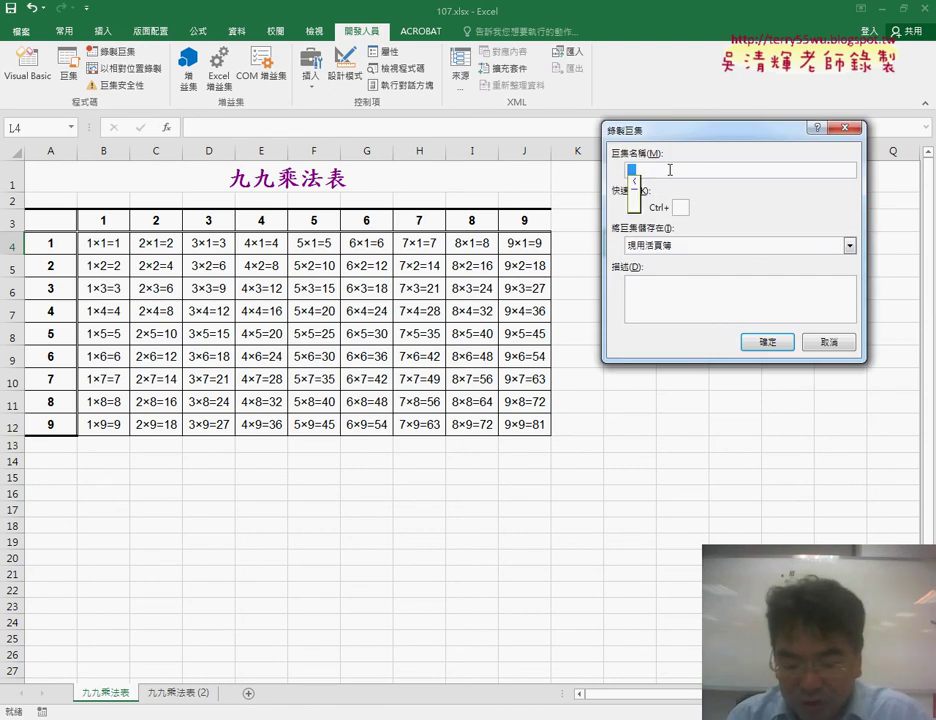
type("清")
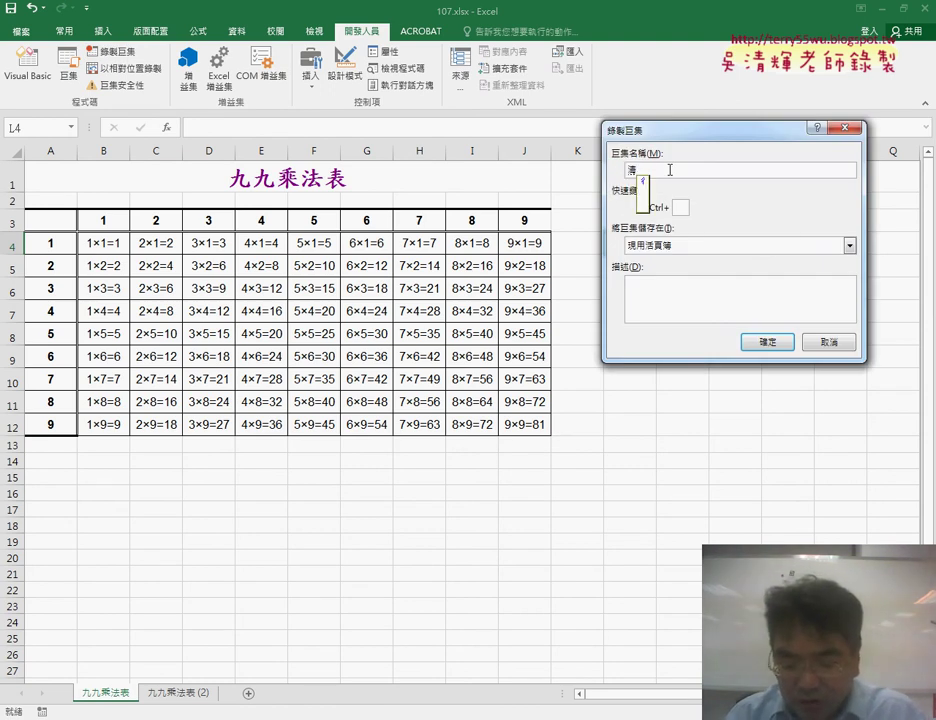
type("除")
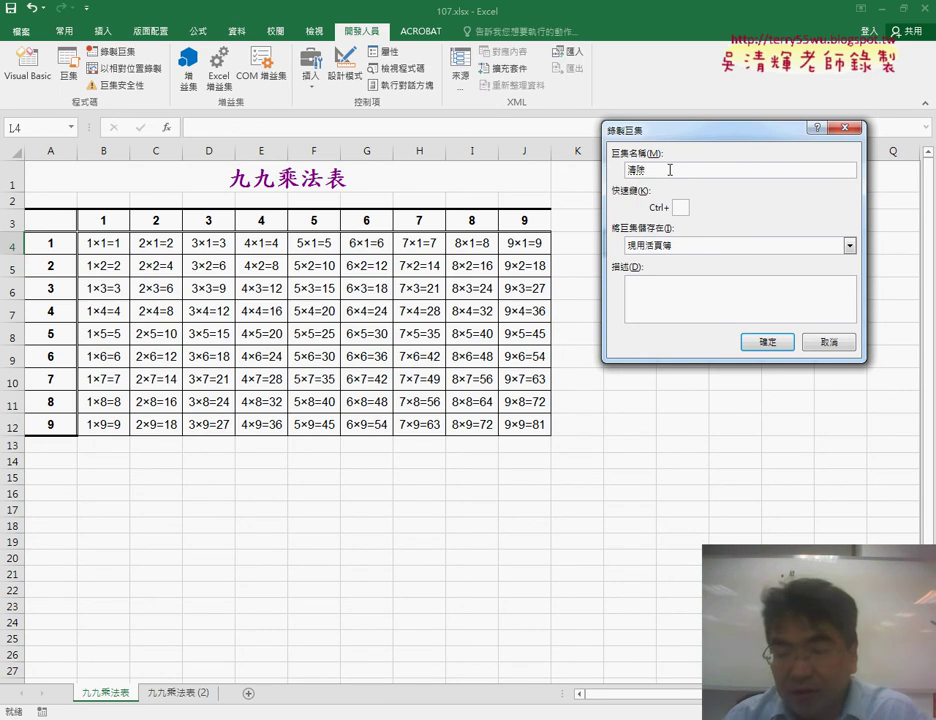
left_click(770, 343)
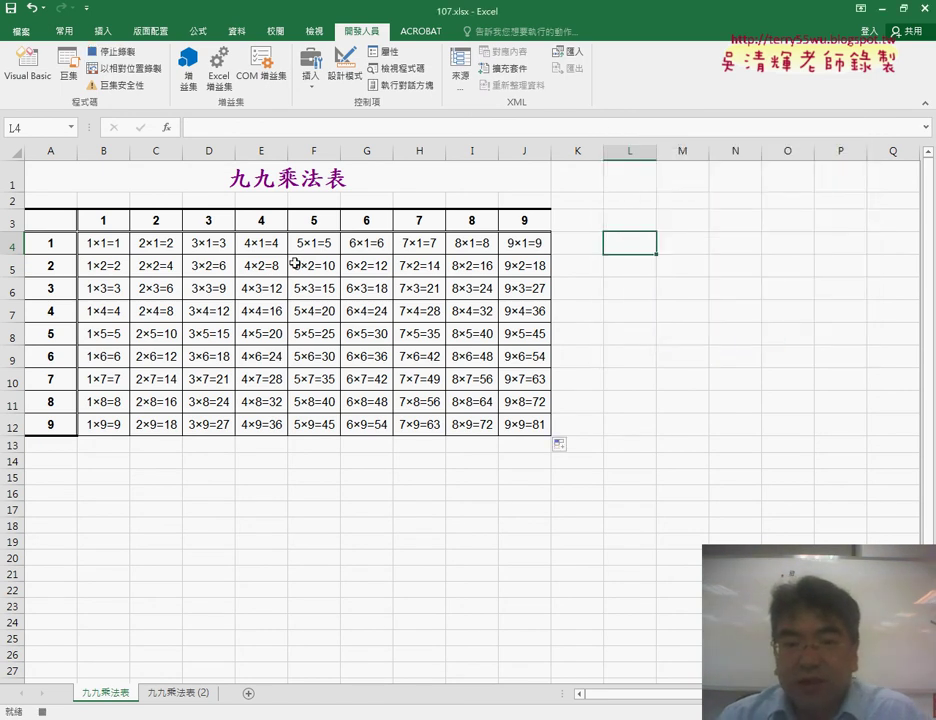
- Select B4:J12 with Ctrl+Shift+Right and Down, delete its contents, and stop recording
left_click(105, 243)
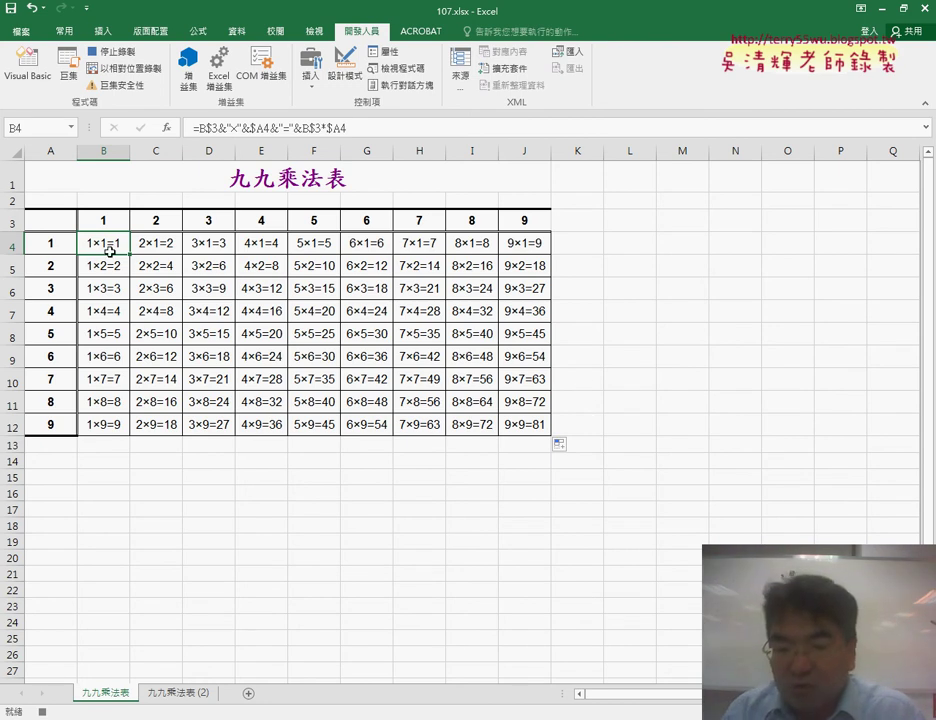
key("ctrl+shift+Right")
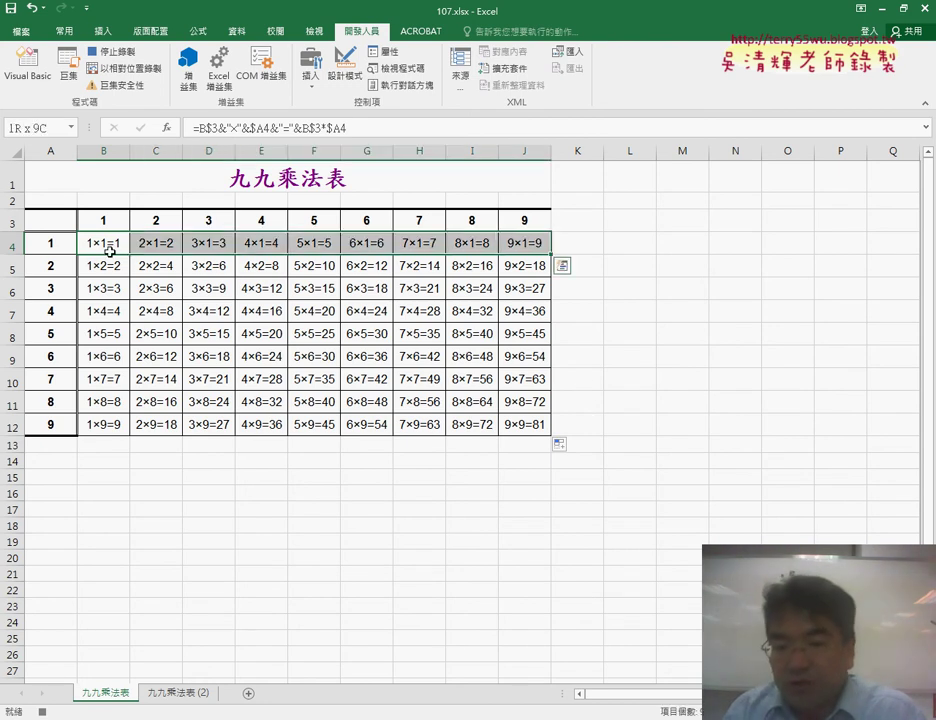
key("ctrl+shift+Down")
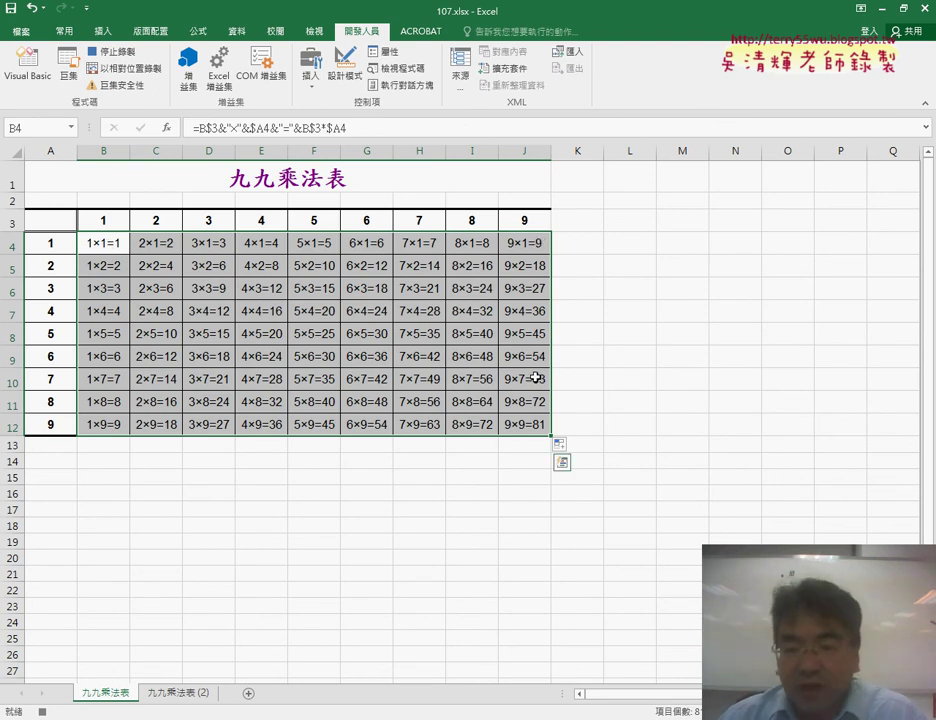
key("Delete")
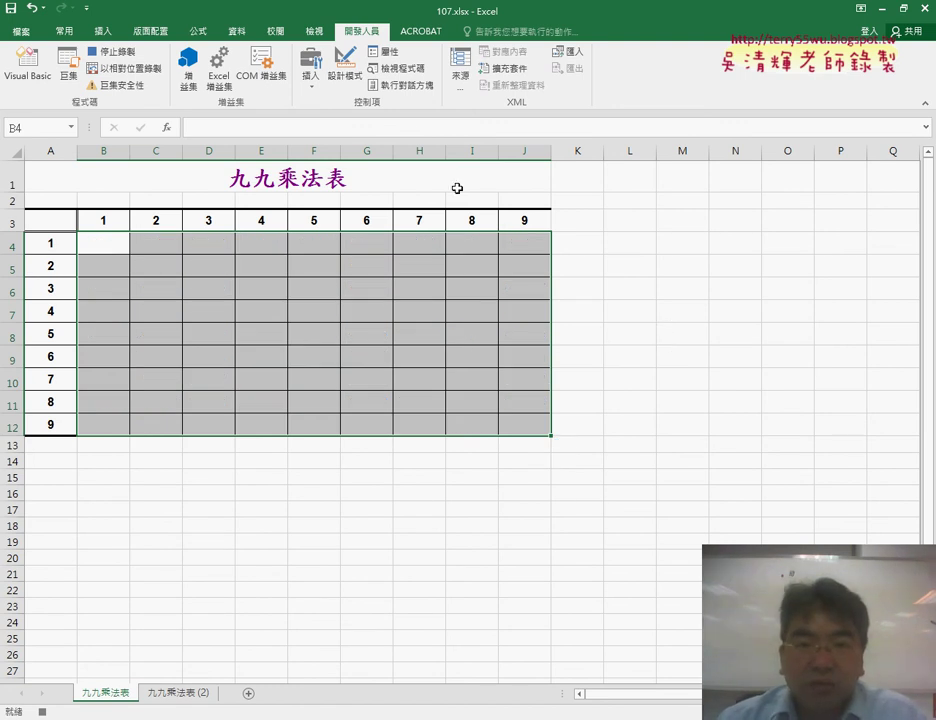
left_click(99, 53)
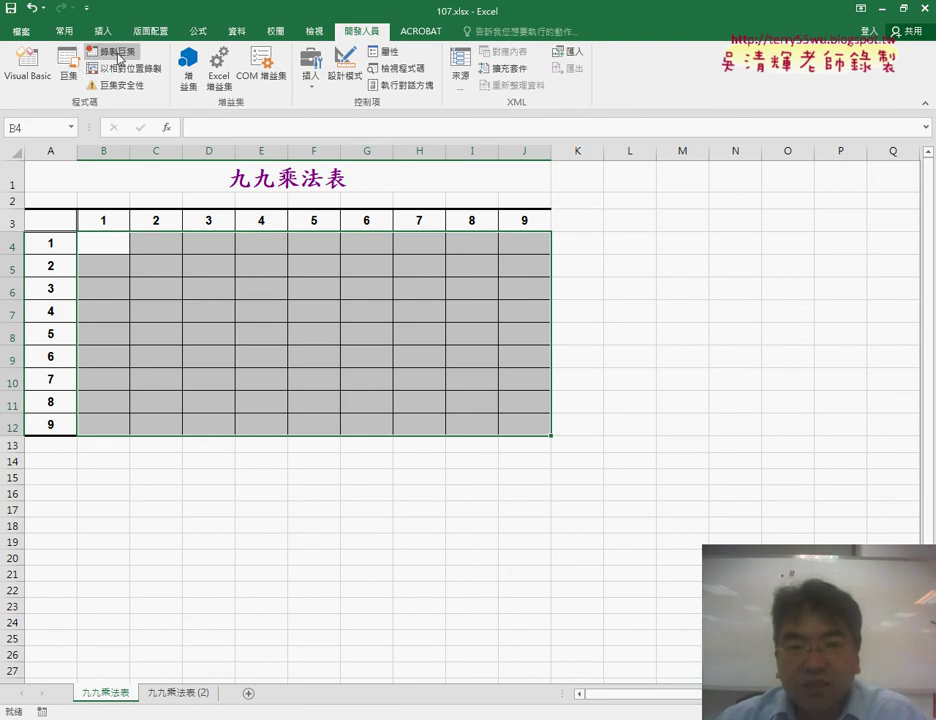
- Run the 九九乘法表 macro to fill the table, then run 清除 to empty it
left_click(70, 68)
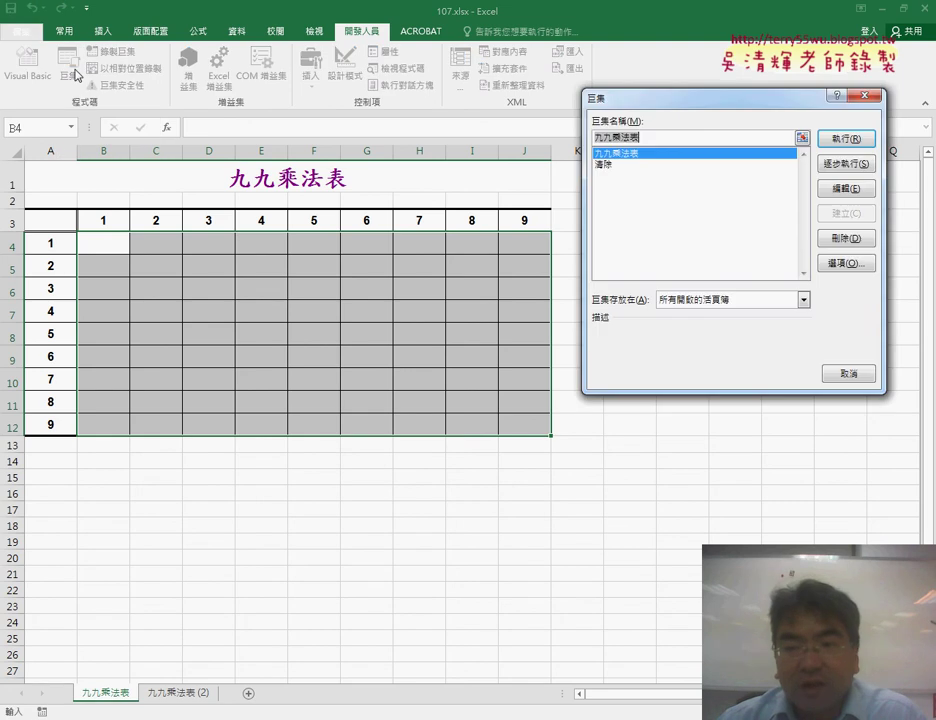
left_click(618, 166)
left_click(621, 154)
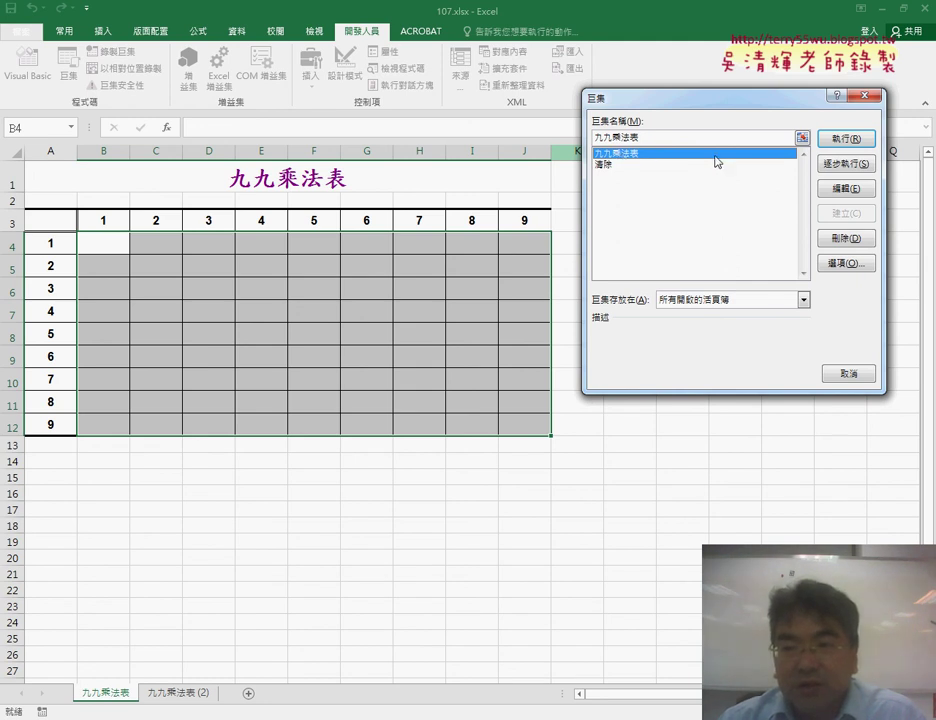
left_click(863, 143)
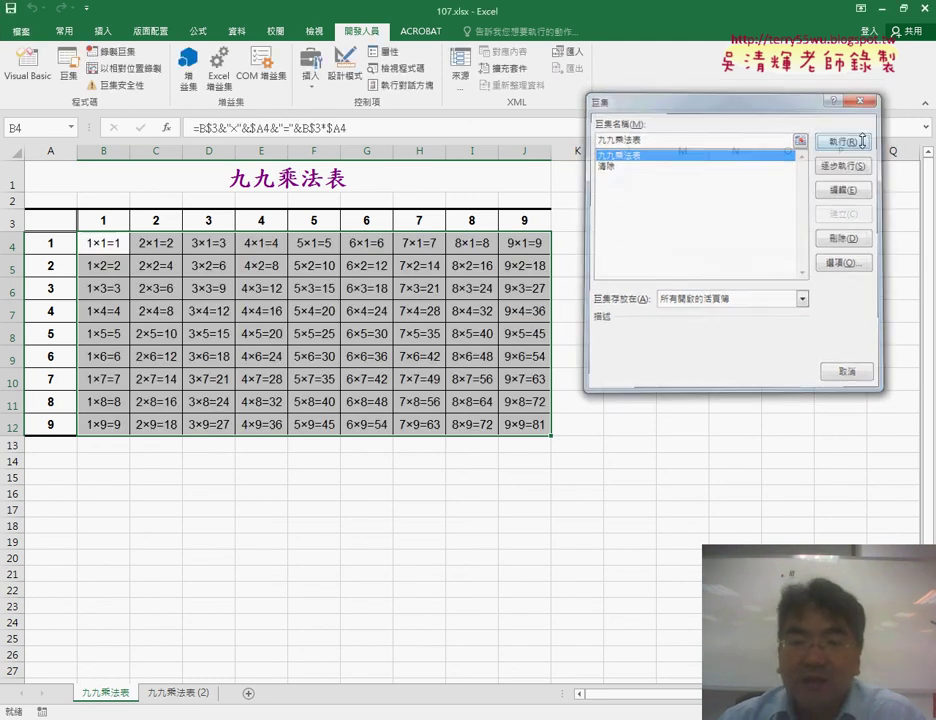
left_click(68, 65)
left_click(604, 164)
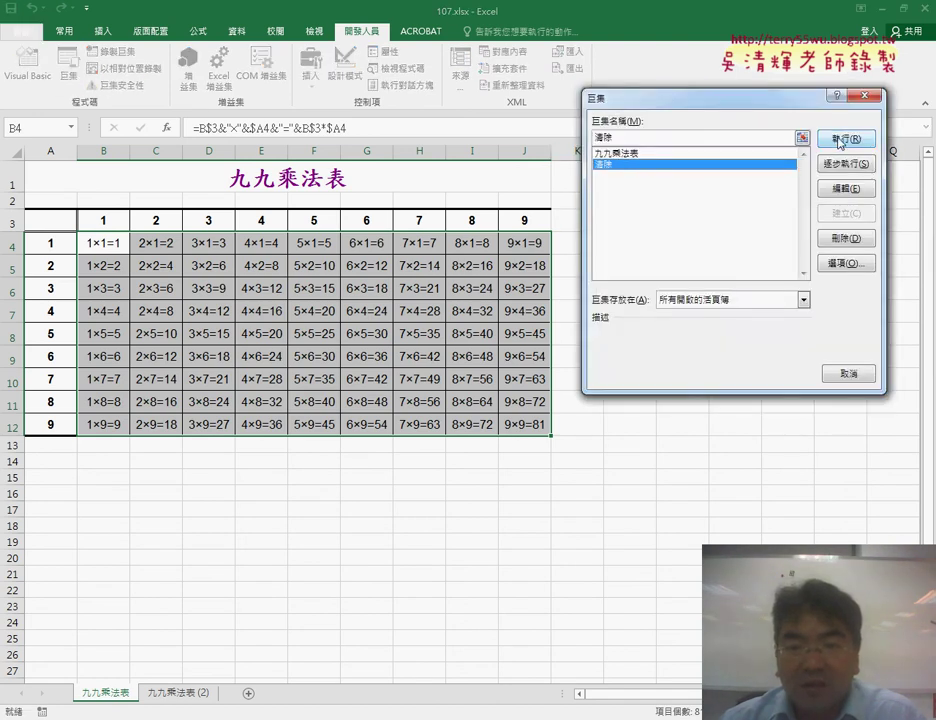
left_click(846, 138)
- Open the 九九乘法表 macro's code for editing from the Macros list
left_click(68, 65)
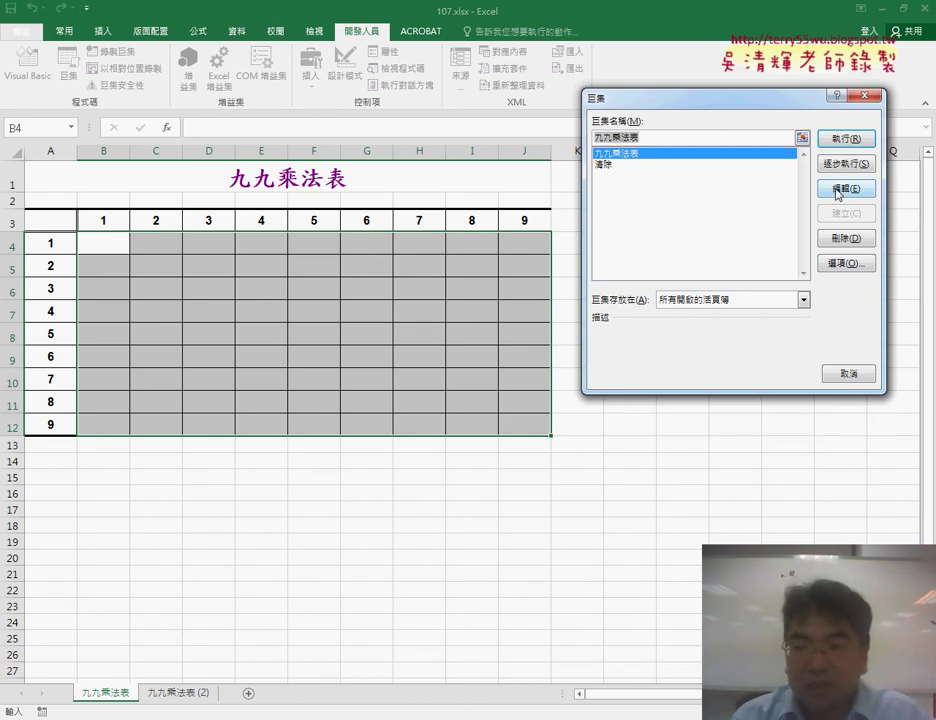
left_click_drag(866, 190, 832, 186)
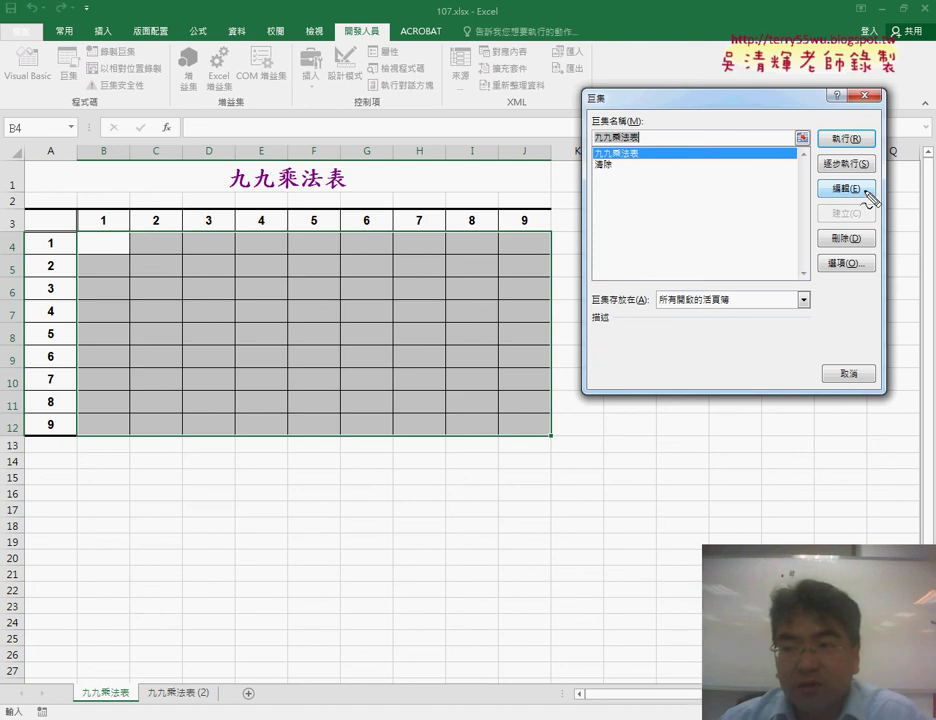
mouse_move(866, 136)
left_mouse_down()
mouse_move(843, 152)
mouse_move(774, 160)
mouse_move(829, 192)
left_mouse_up()
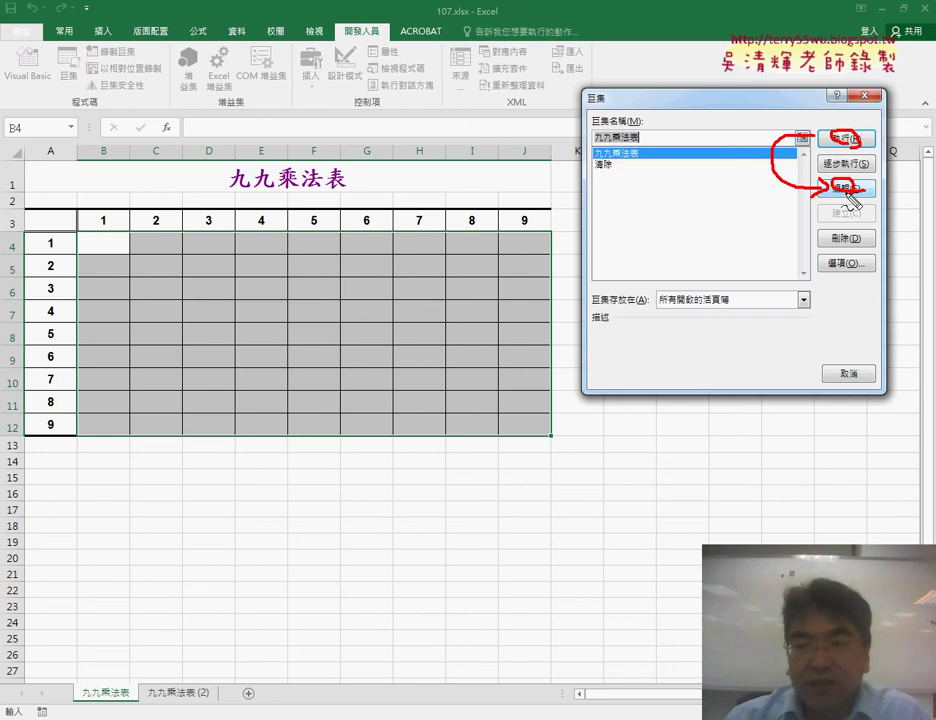
key("Escape")
left_click(847, 190)
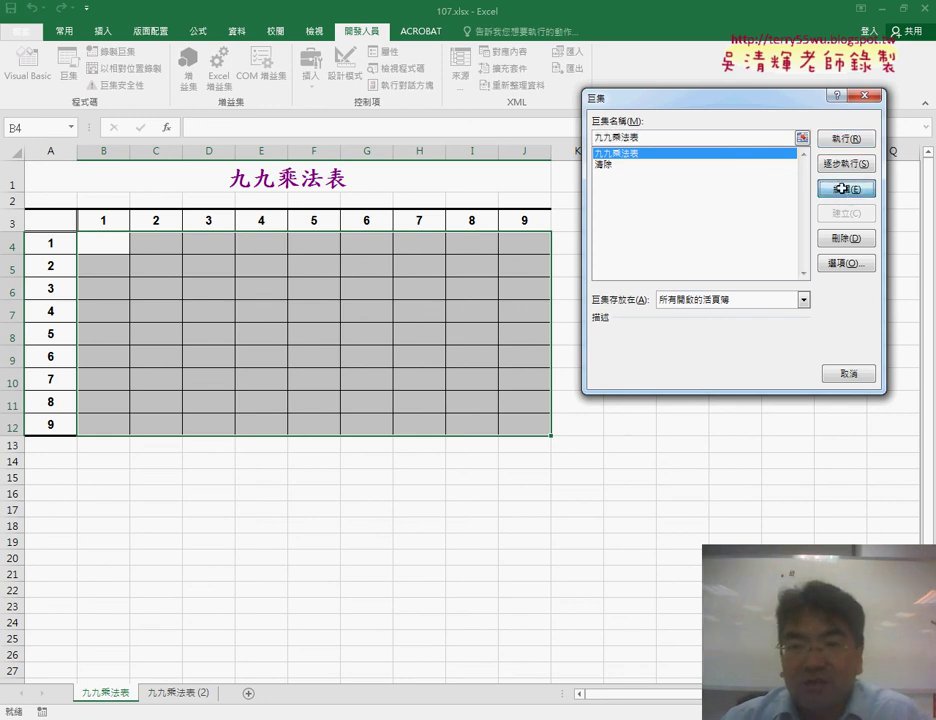
left_click_drag(396, 40, 564, 46)
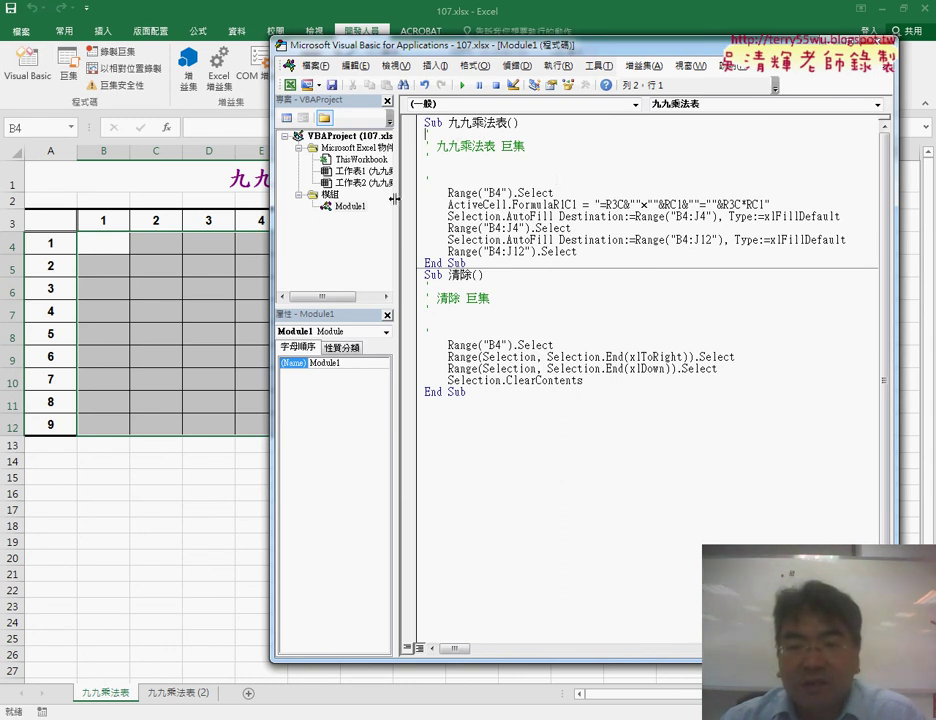
- Delete the recorded comment block in Sub 九九乘法表 and add the first comment and '2. lines
left_click_drag(396, 198, 373, 198)
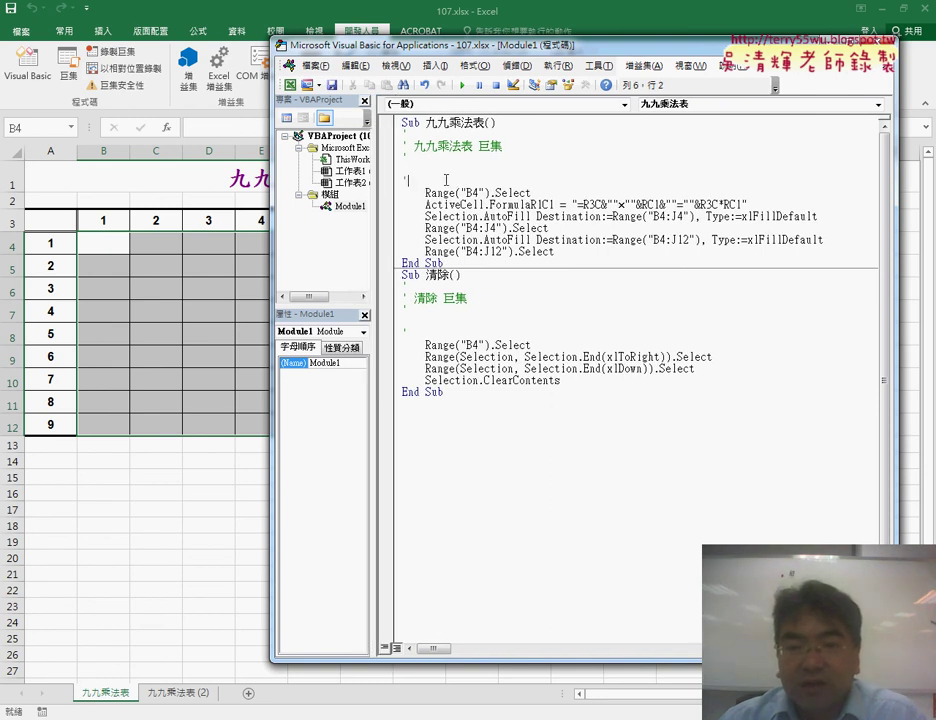
left_click_drag(446, 180, 403, 131)
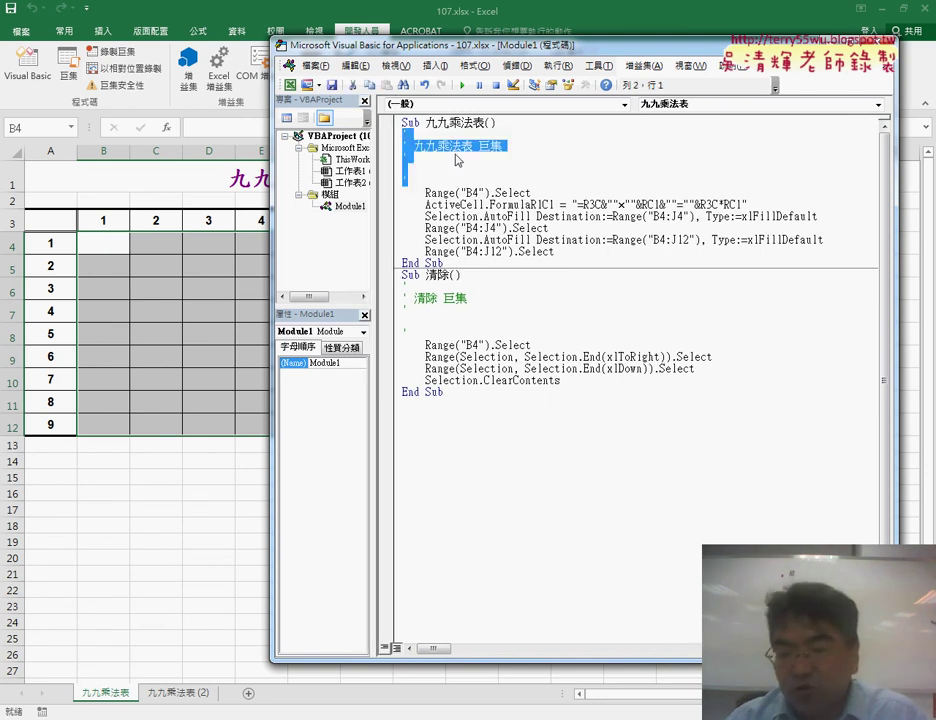
key("Delete")
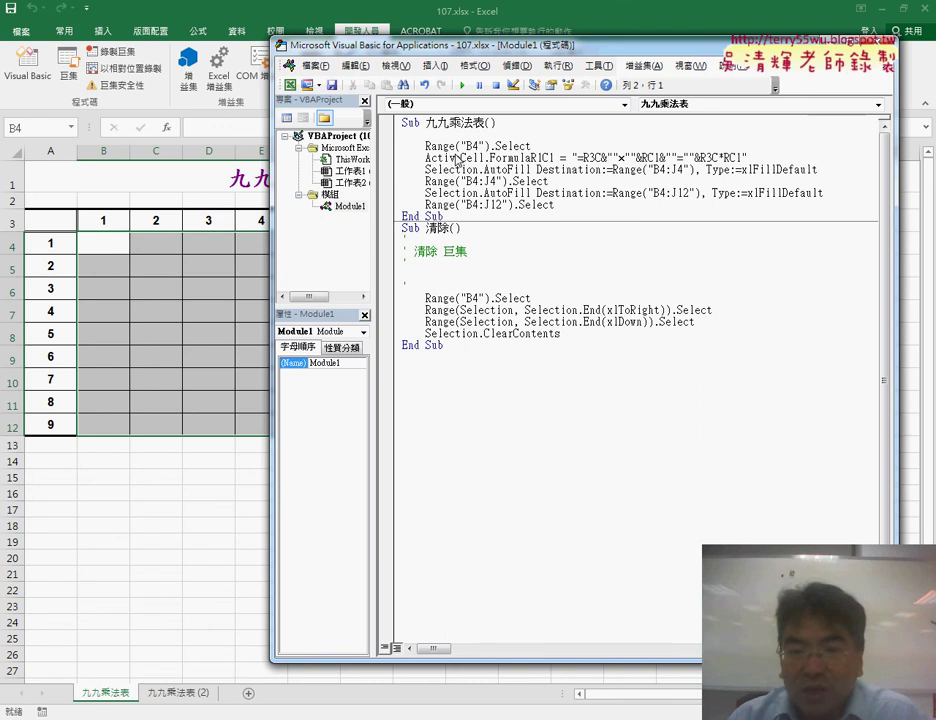
key("Tab")
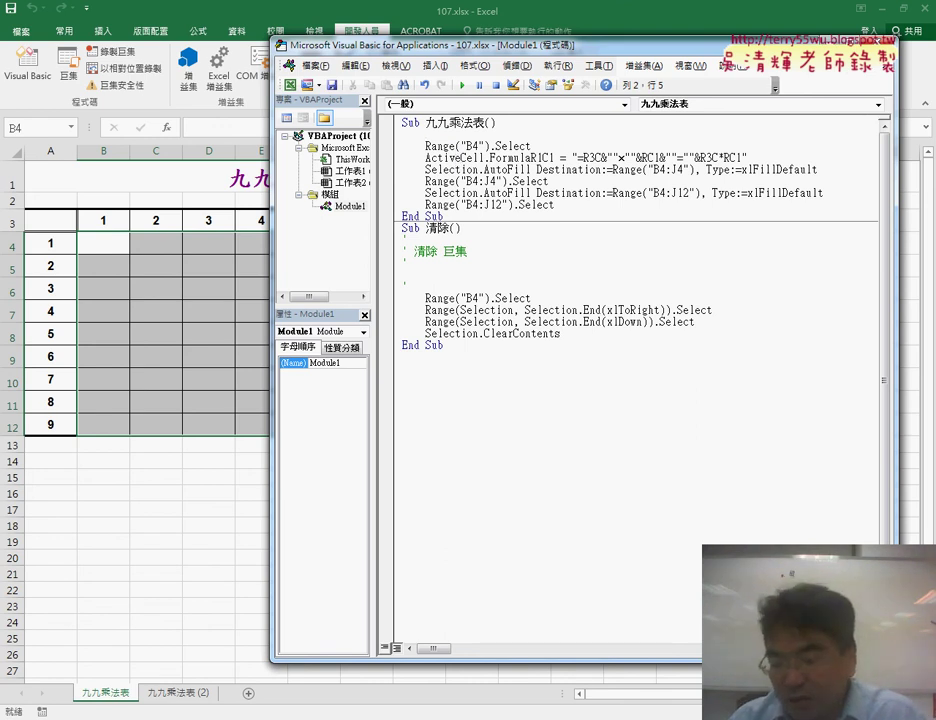
type("'1.")
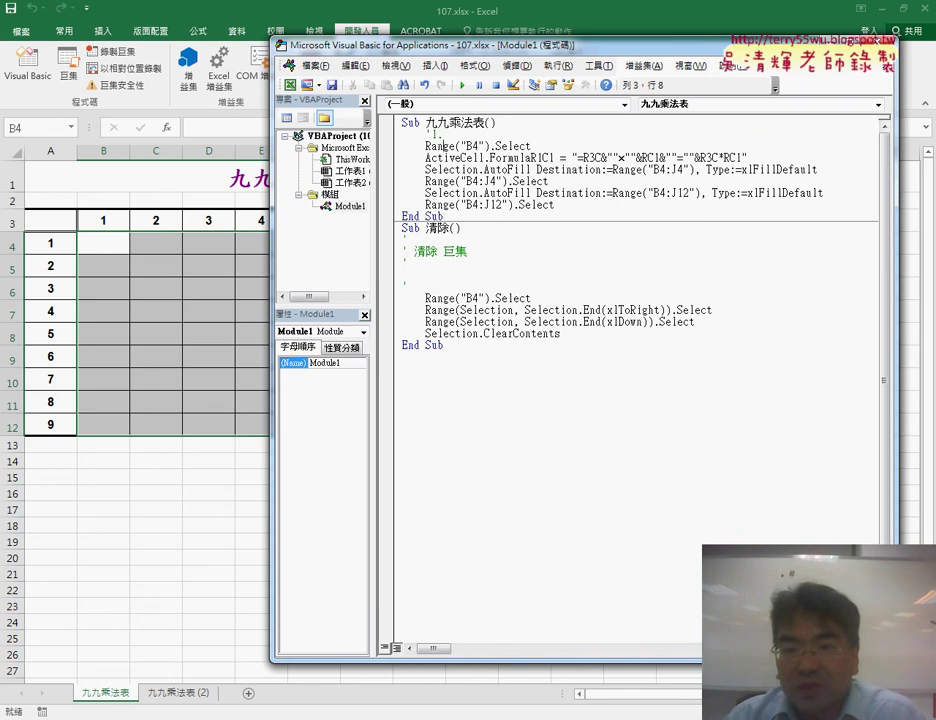
key("End")
key("Return")
type("'")
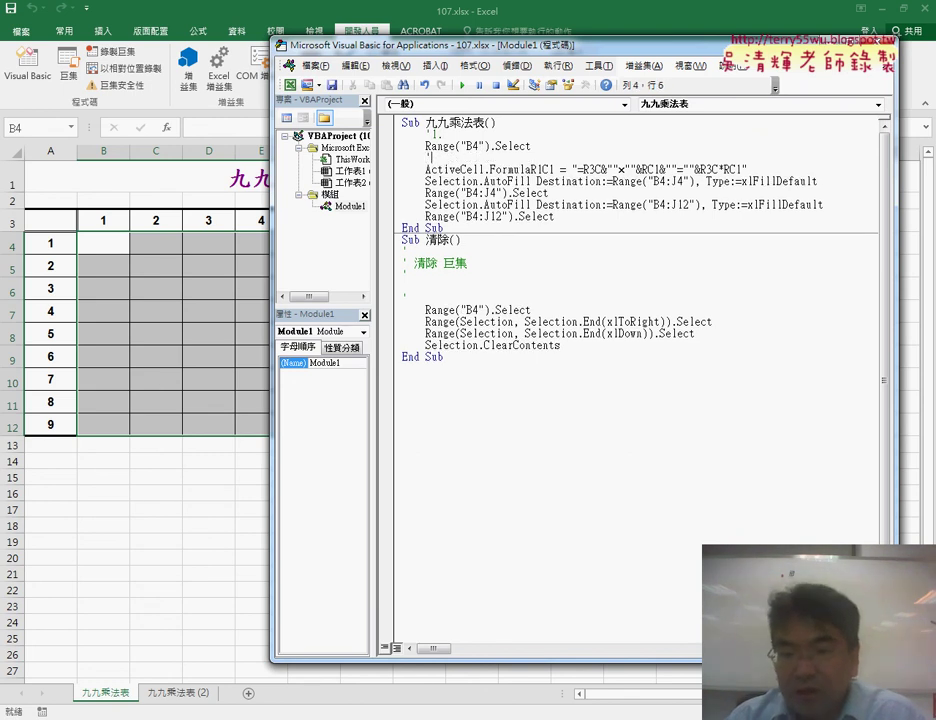
type("2.")
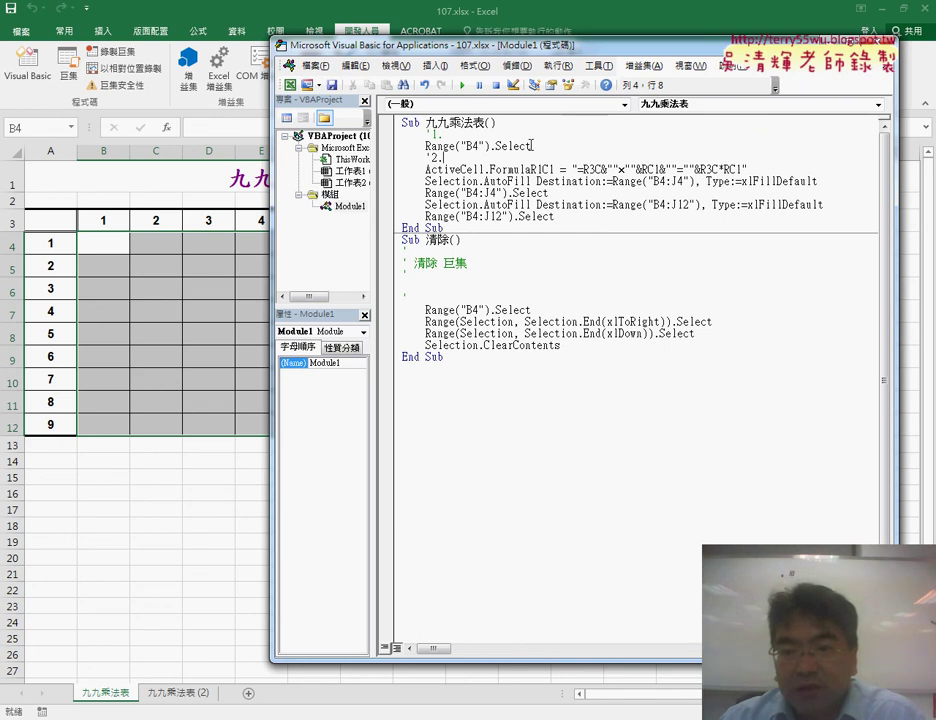
- Add '3. after the FormulaR1C1 line and '4. after the B4:J4 selection line
left_click_drag(531, 146, 425, 146)
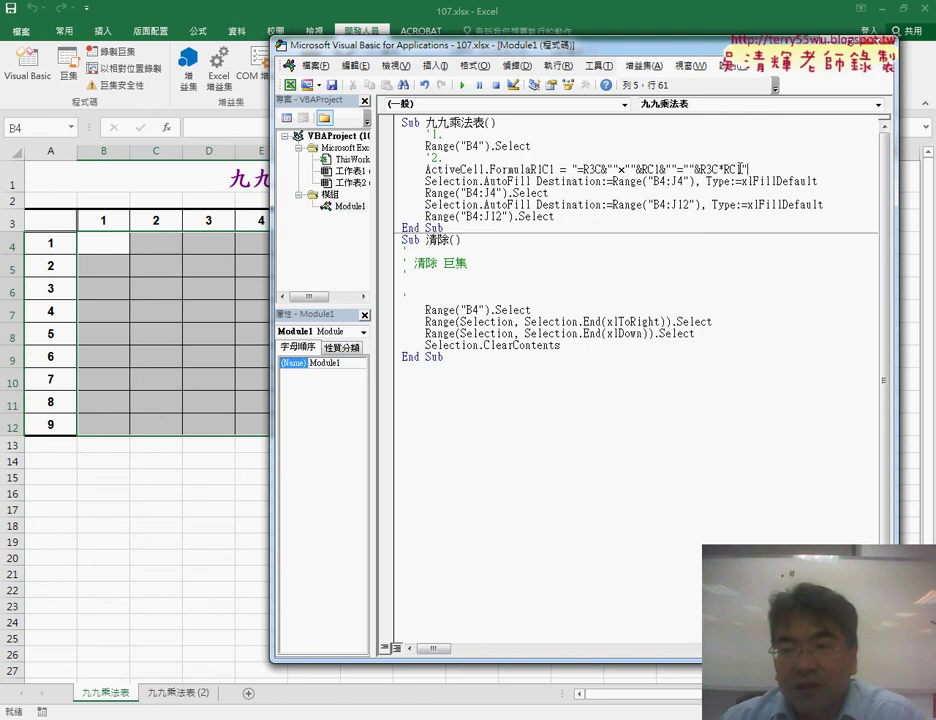
left_click_drag(748, 169, 577, 169)
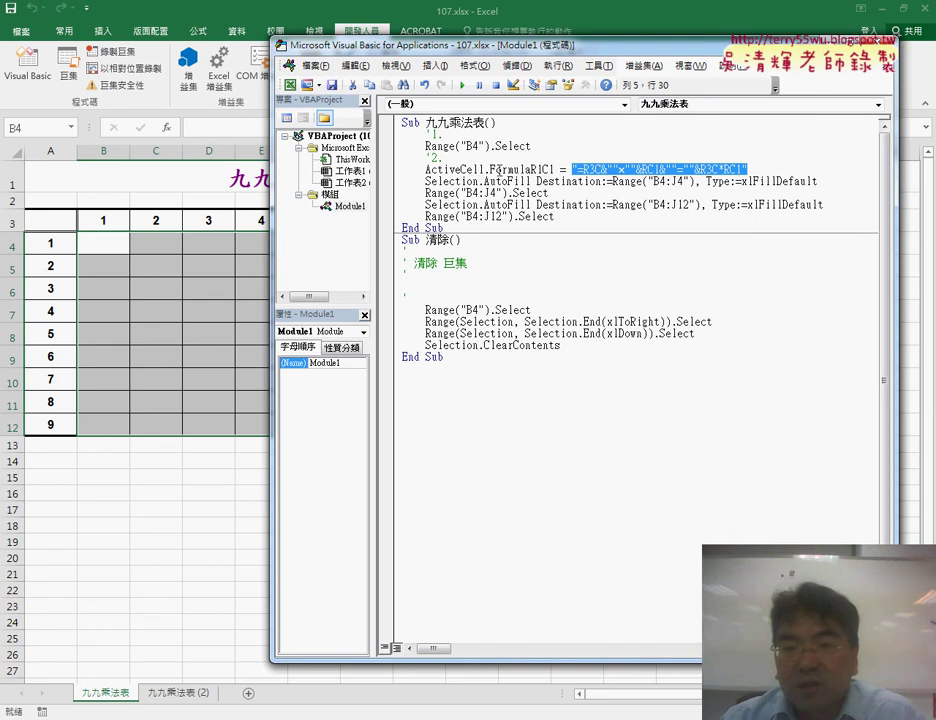
left_click_drag(491, 170, 750, 169)
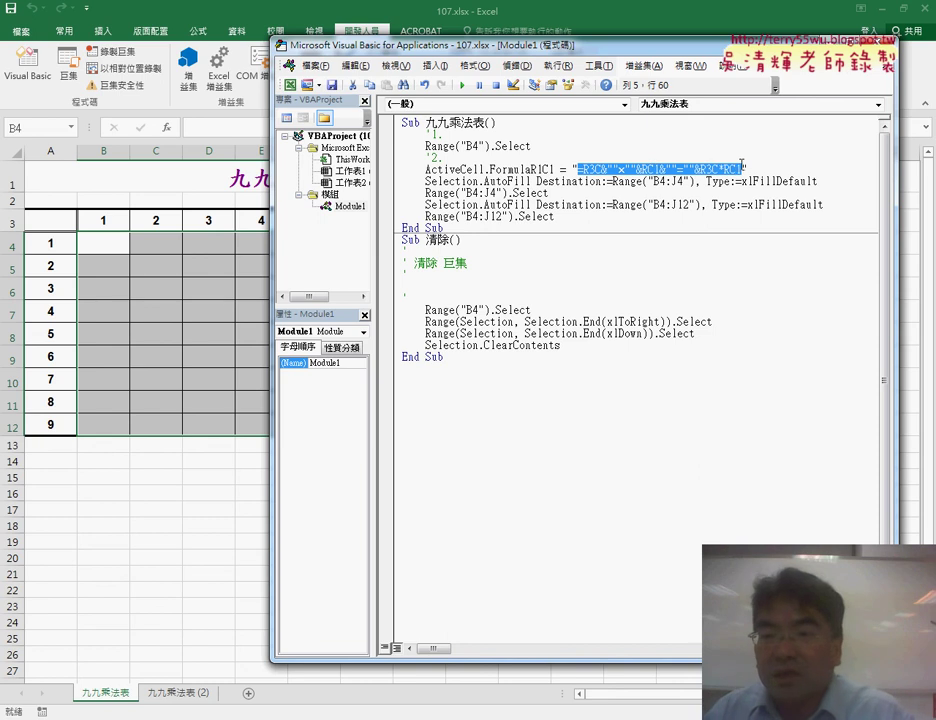
left_click(760, 166)
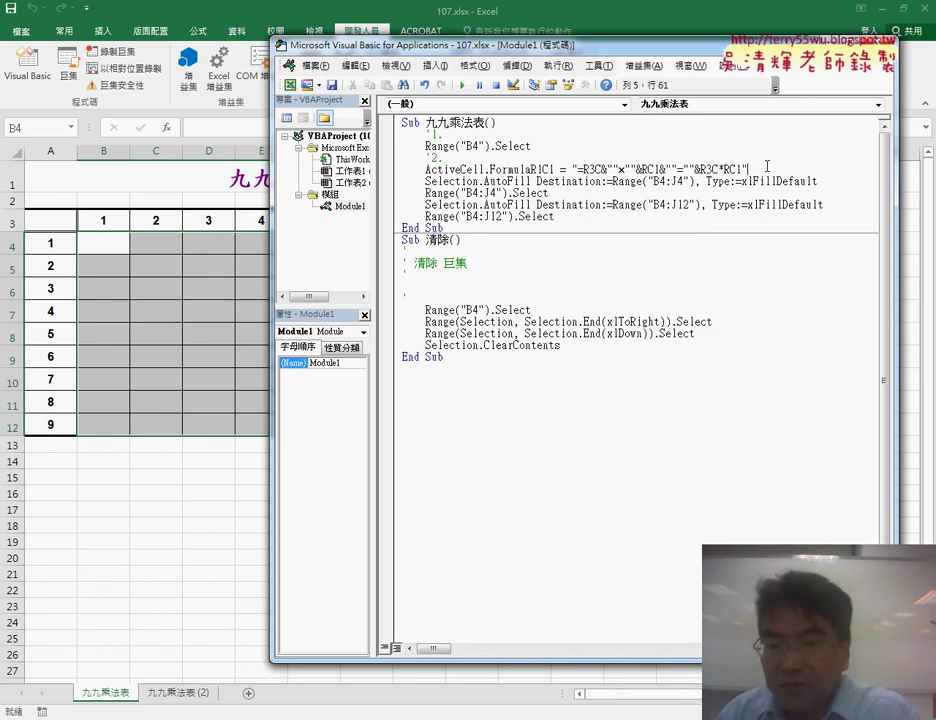
key("Return")
key("ctrl+space")
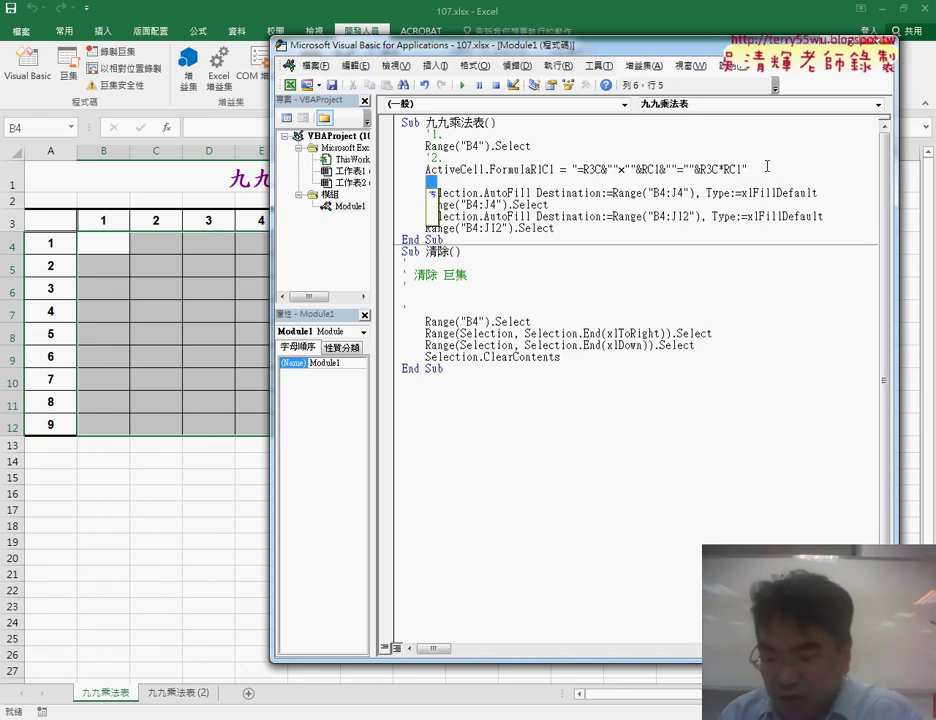
type("'3.")
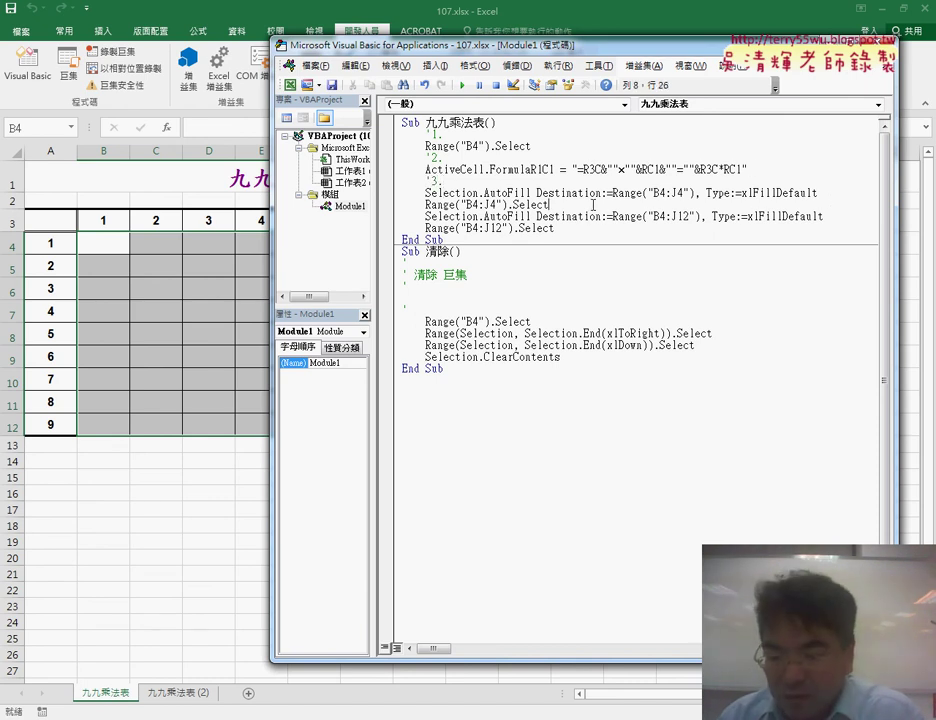
left_click(552, 204)
key("Return")
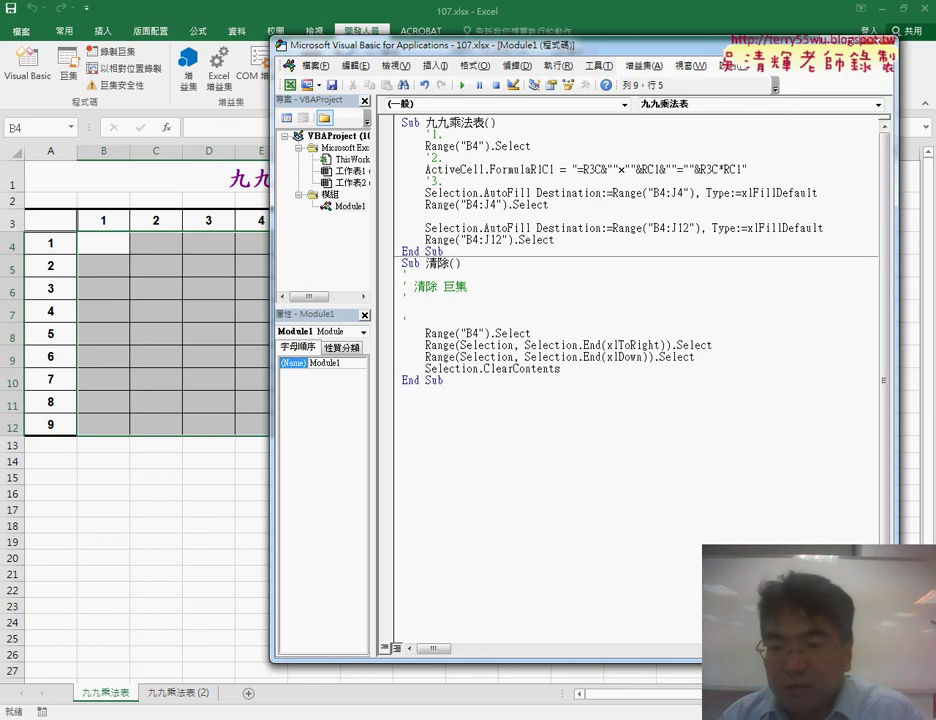
type("'4.")
left_click(593, 300)
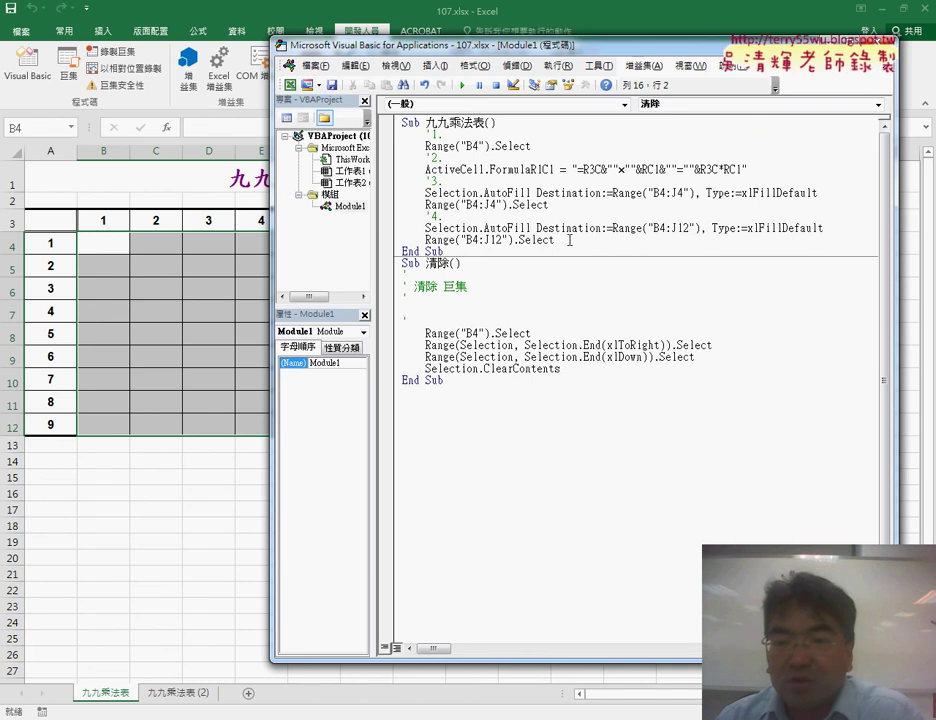
- Delete the old comment lines in Sub 清除 and add the '1 step comment
left_click_drag(569, 243, 402, 134)
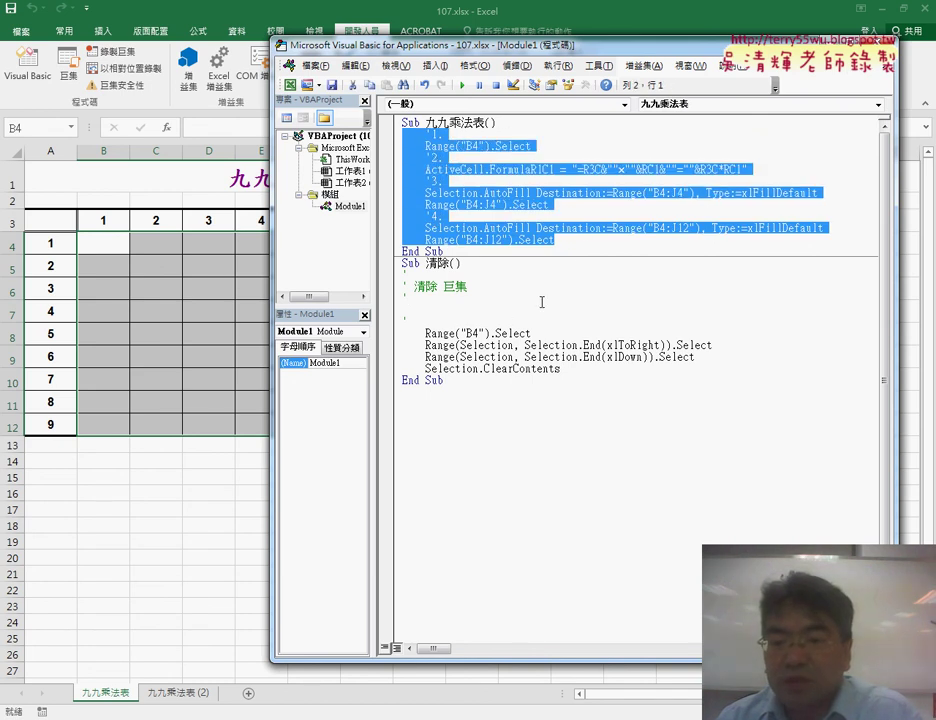
left_click_drag(471, 325, 402, 275)
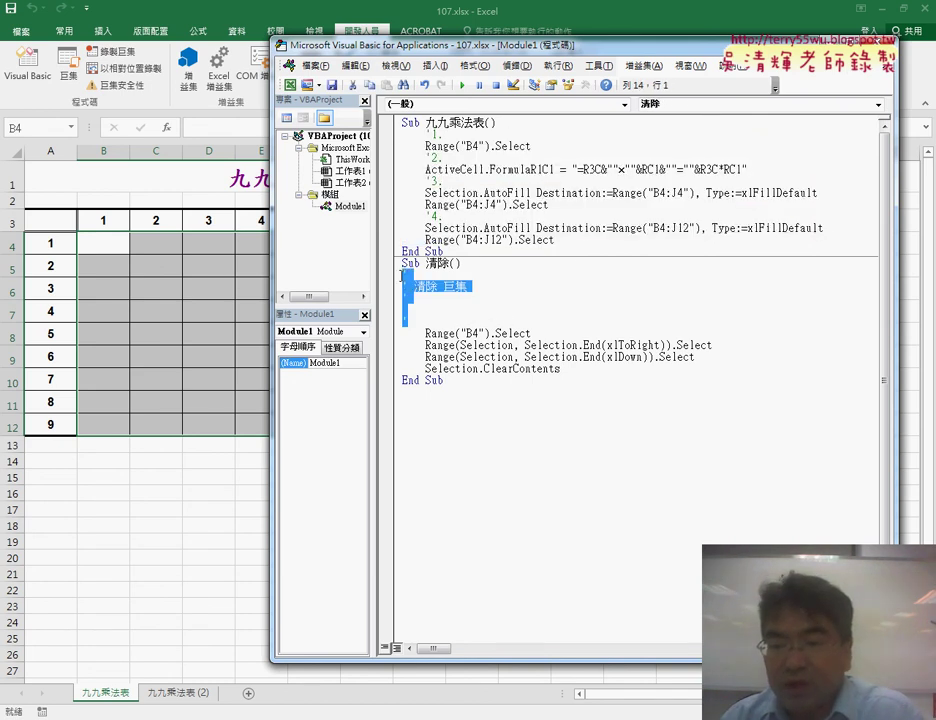
key("Delete")
left_click(428, 275)
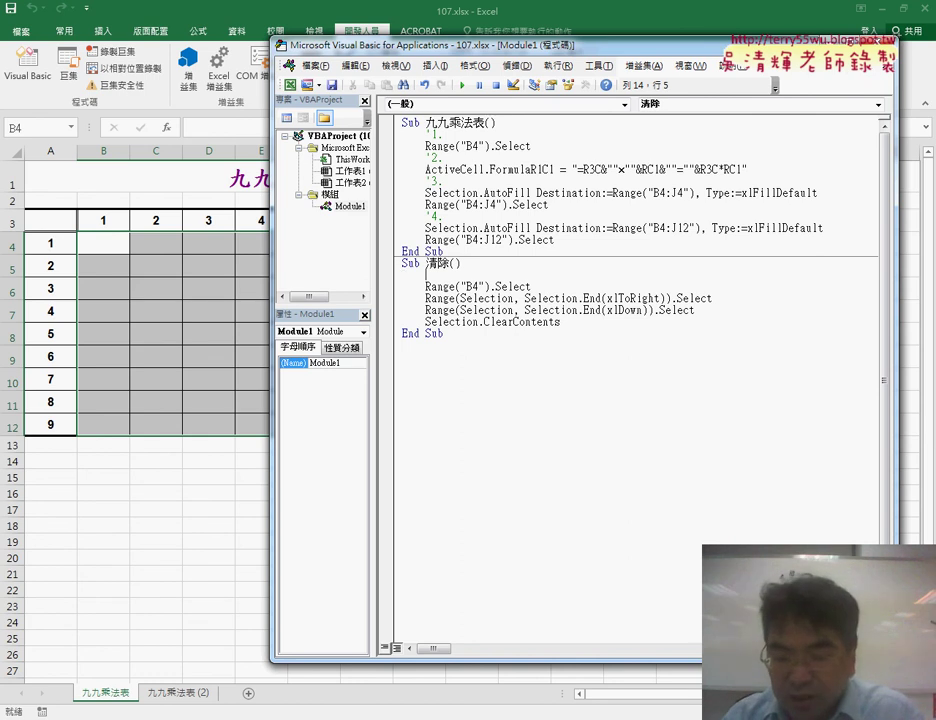
key("ctrl+j")
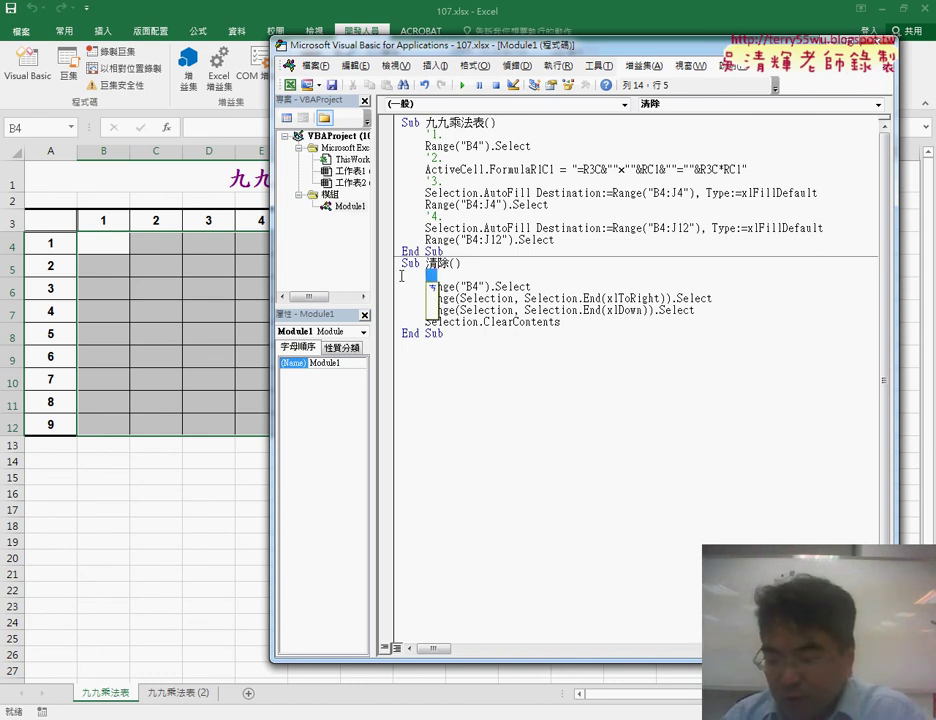
type("'1.")
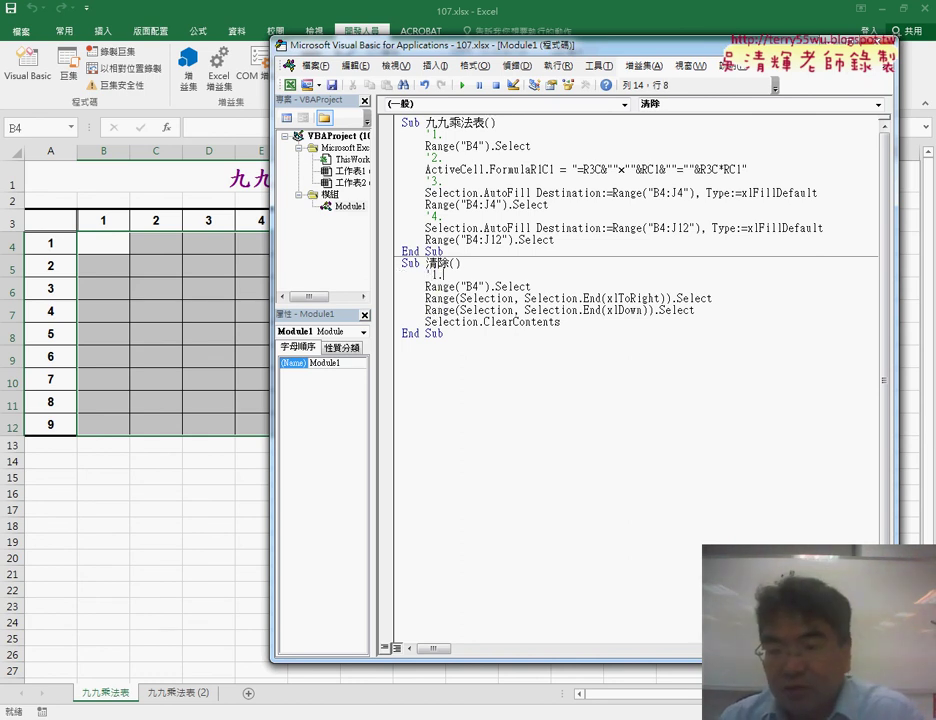
left_click(549, 286)
key("Return")
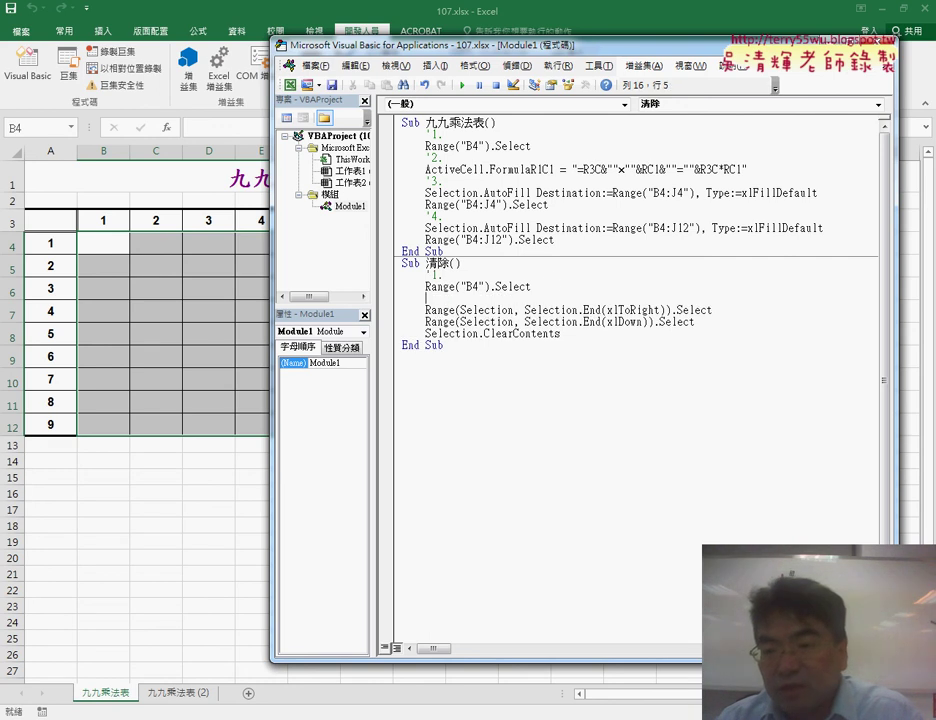
- Insert blank lines after the extend-right and extend-down selection statements in Sub 清除
left_click_drag(712, 310, 426, 311)
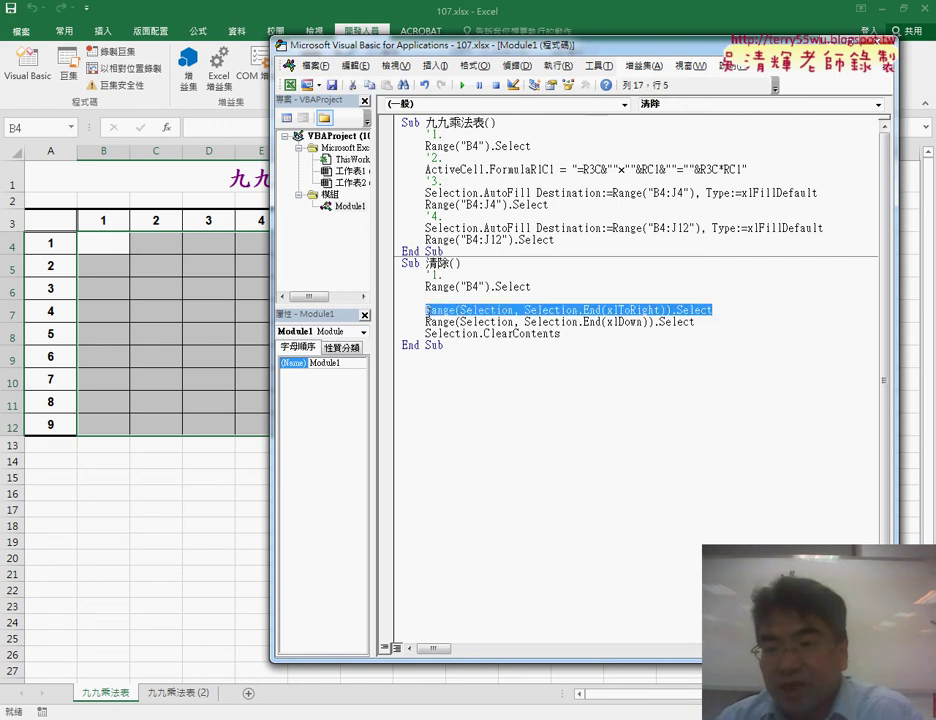
left_click_drag(697, 323, 436, 322)
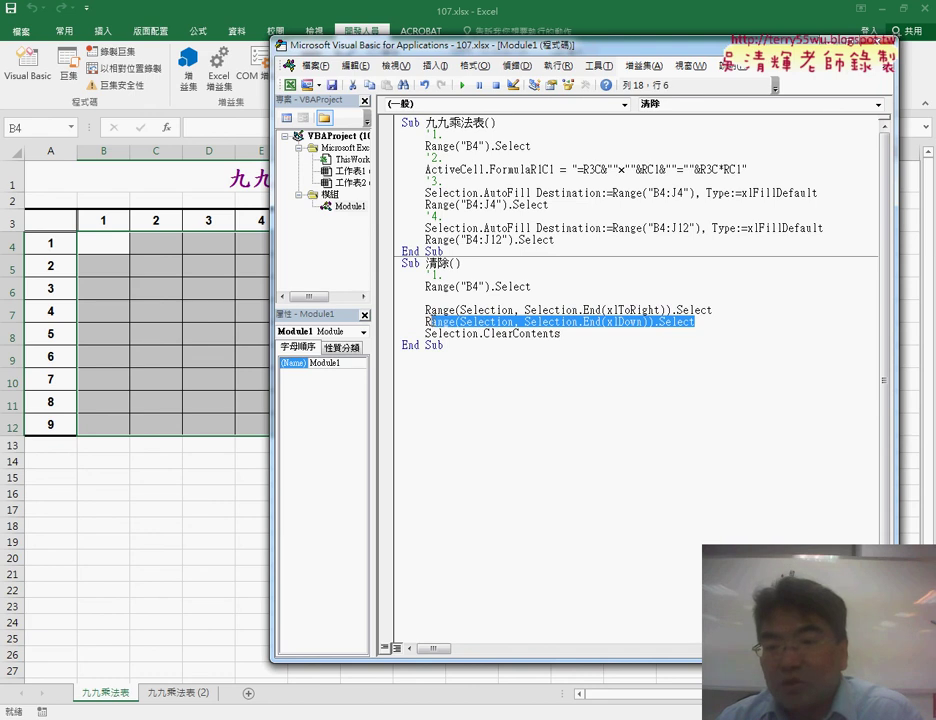
left_click(560, 334)
left_click(725, 310)
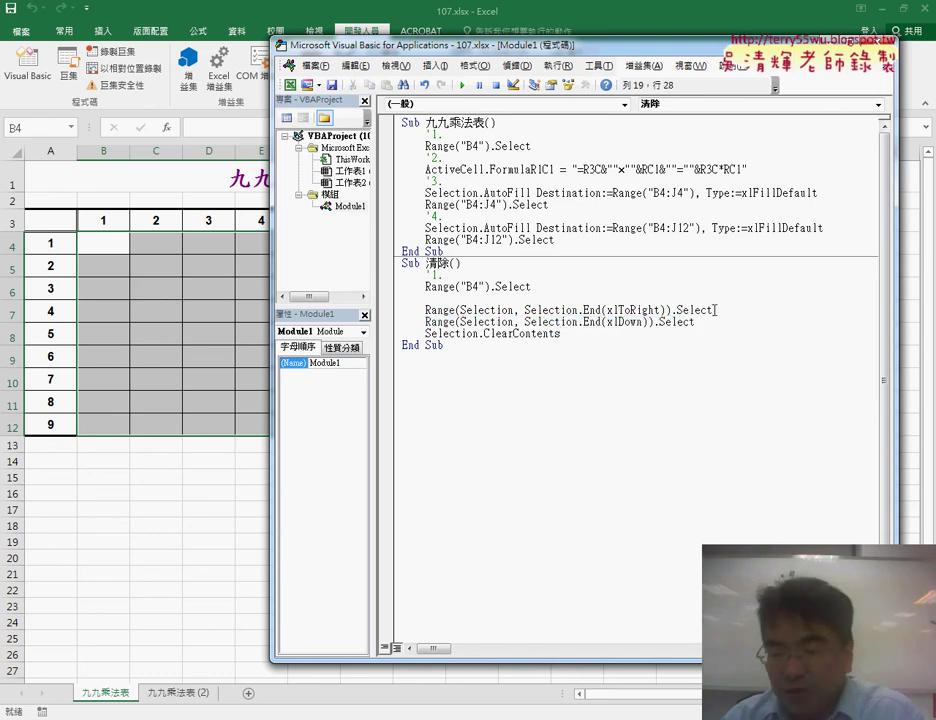
key("Return")
key("Down")
key("End")
key("Return")
- Type the remaining step comments through '4 on the blank lines and bring Excel to the front
left_click(512, 298)
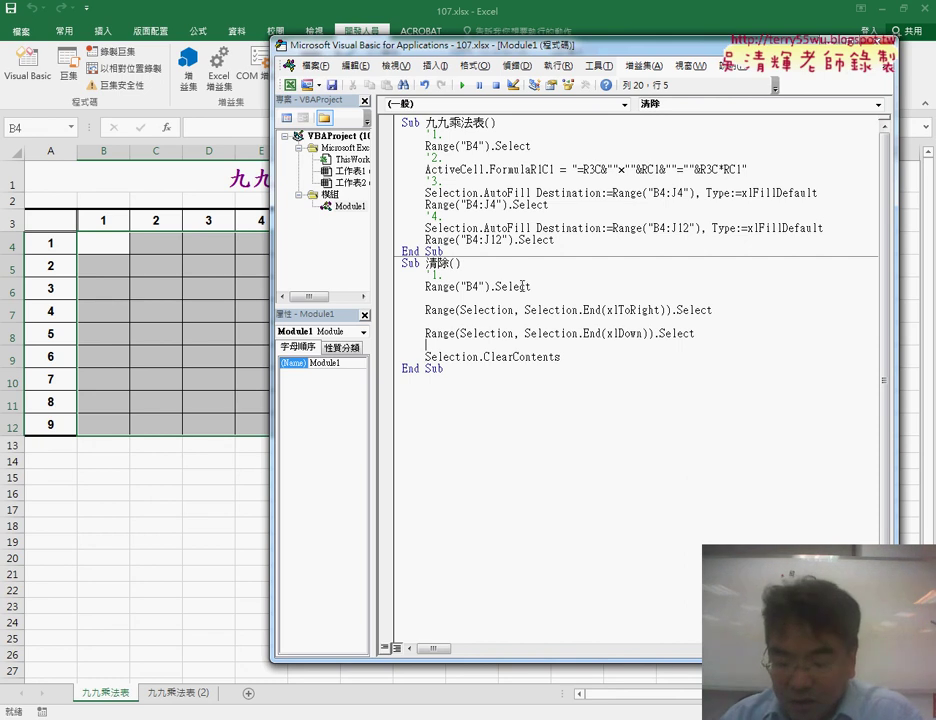
type("'2.")
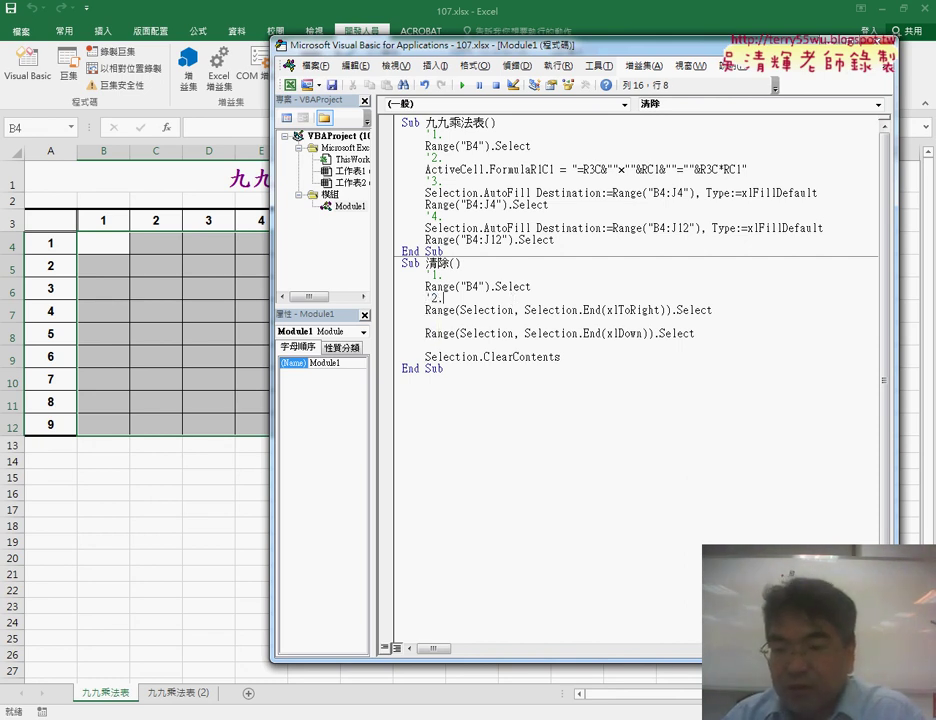
left_click(430, 321)
type("'3.")
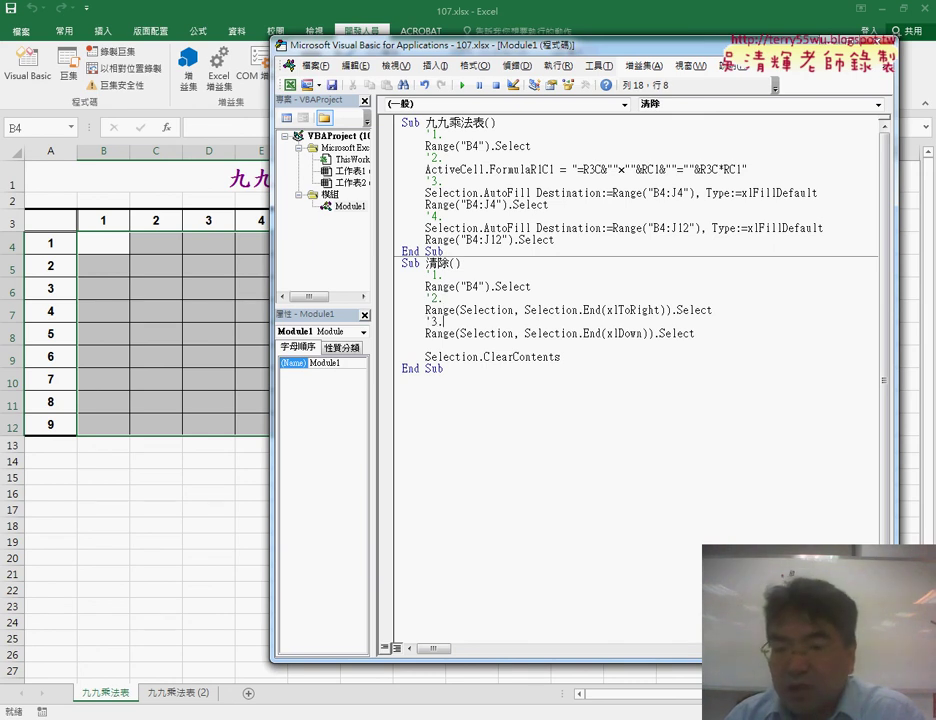
left_click(425, 345)
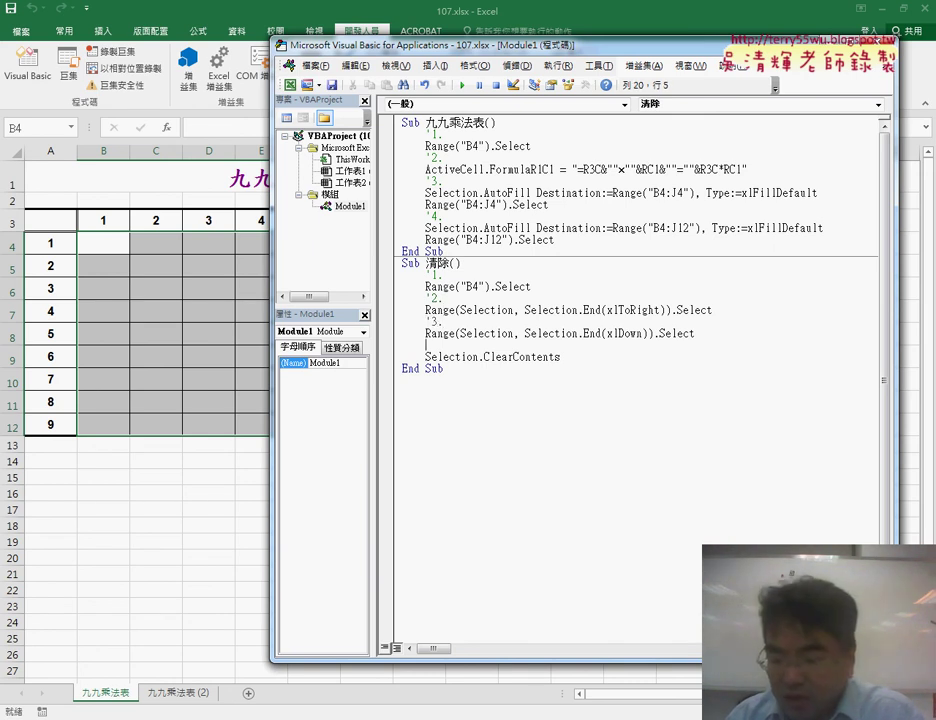
type("'4.")
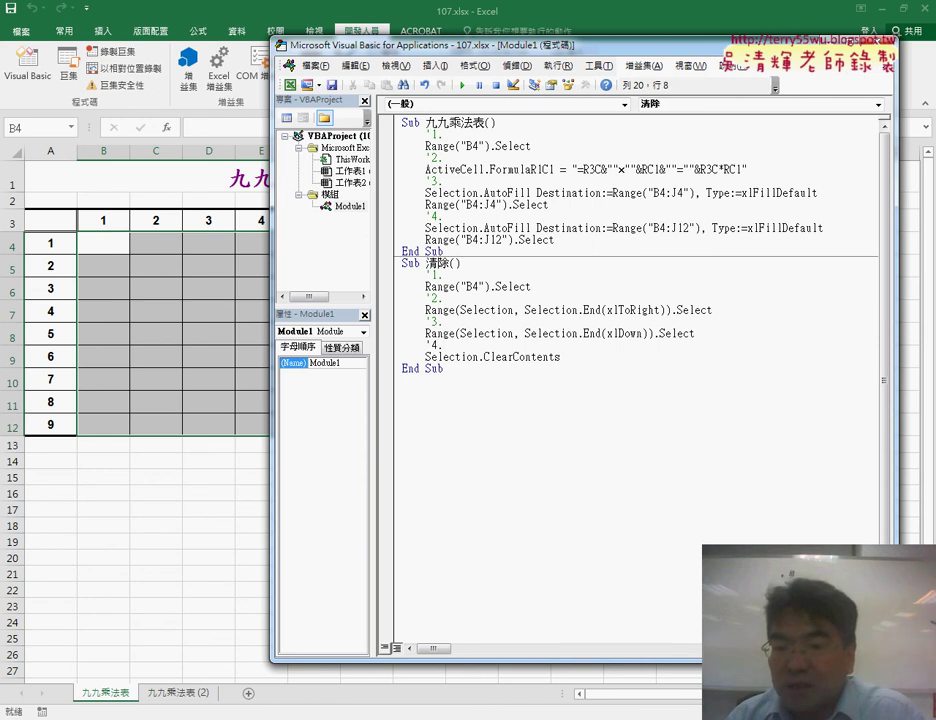
left_click(444, 272)
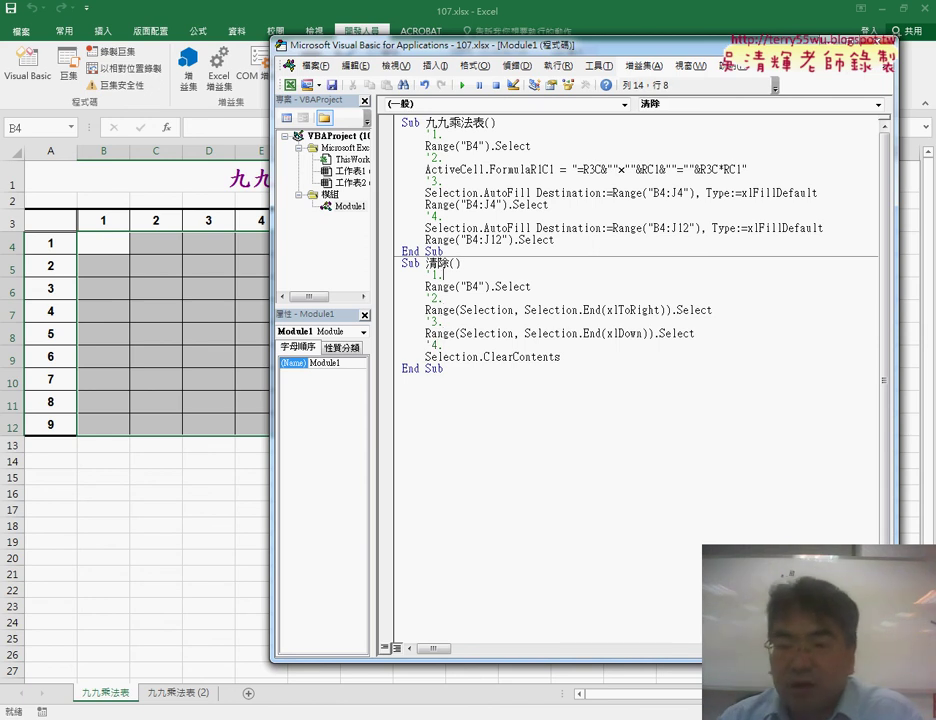
left_click_drag(531, 286, 424, 286)
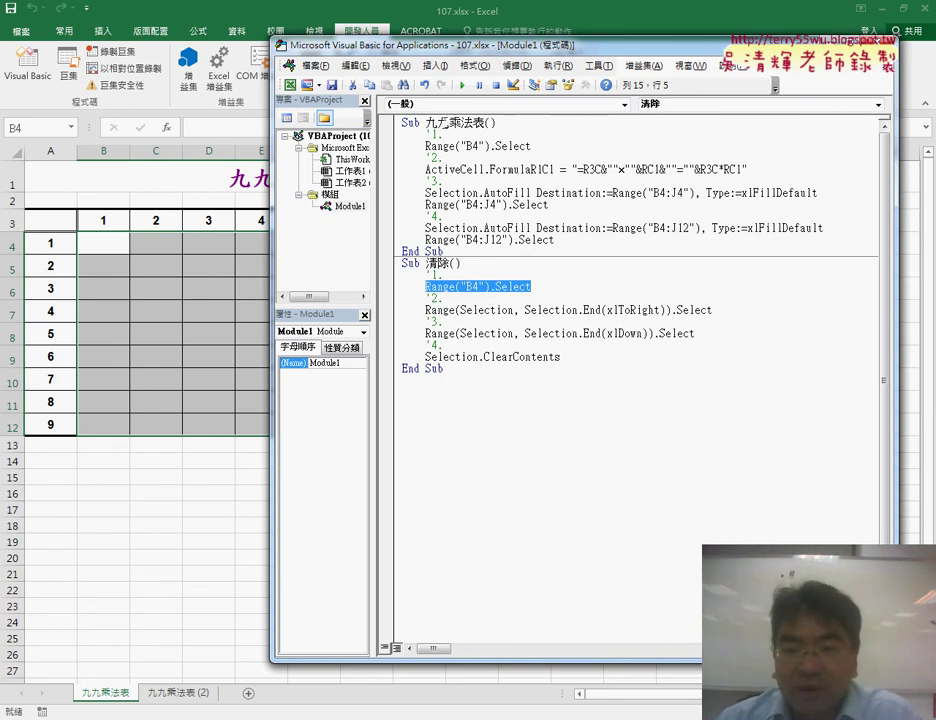
left_click(157, 347)
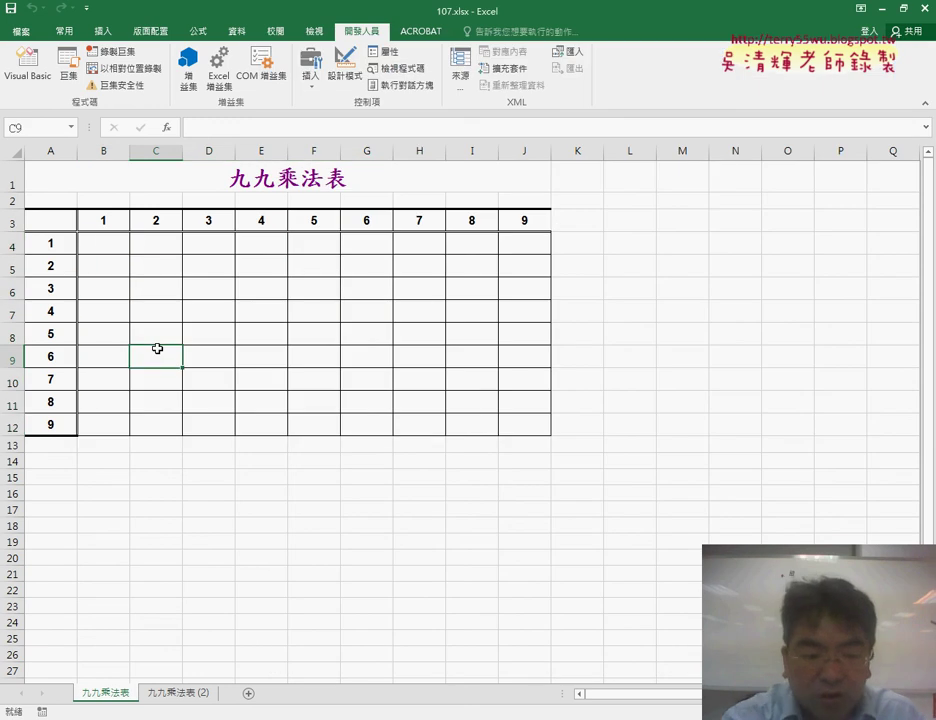